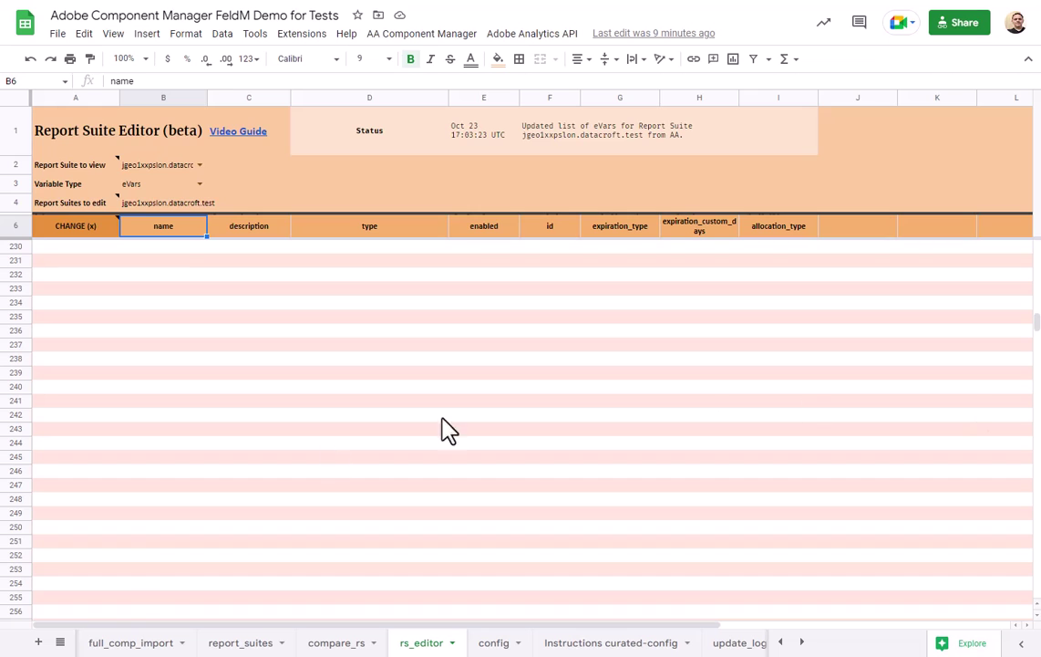
Step: Switch to the component_editor sheet and show I9's Method choices: change, add, remove, delete
click(60, 642)
scroll(114, 519, up, 2)
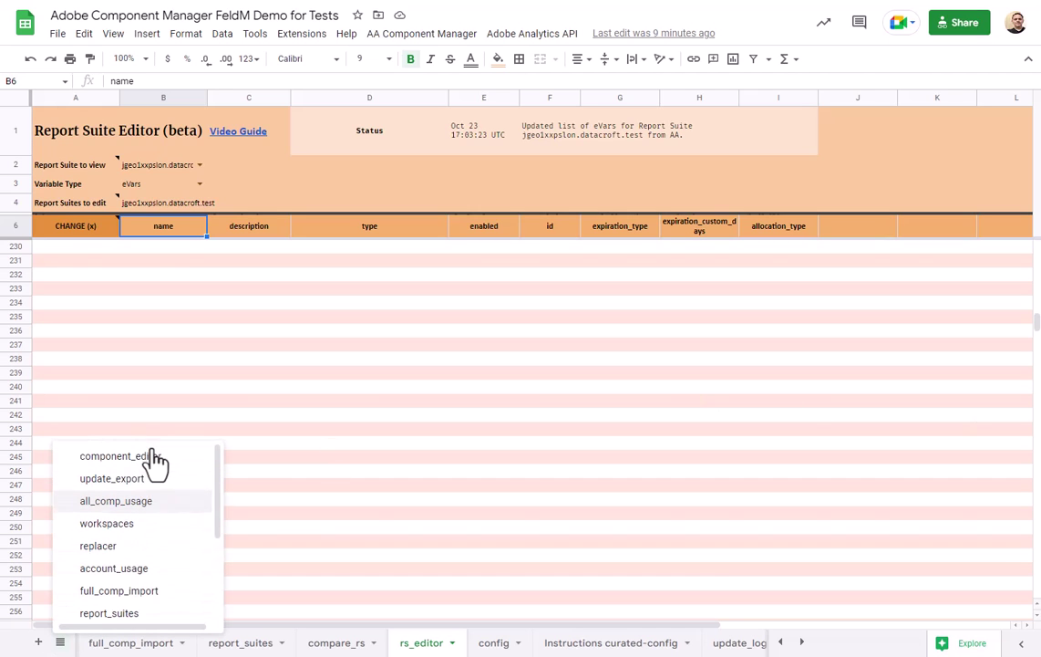
click(121, 458)
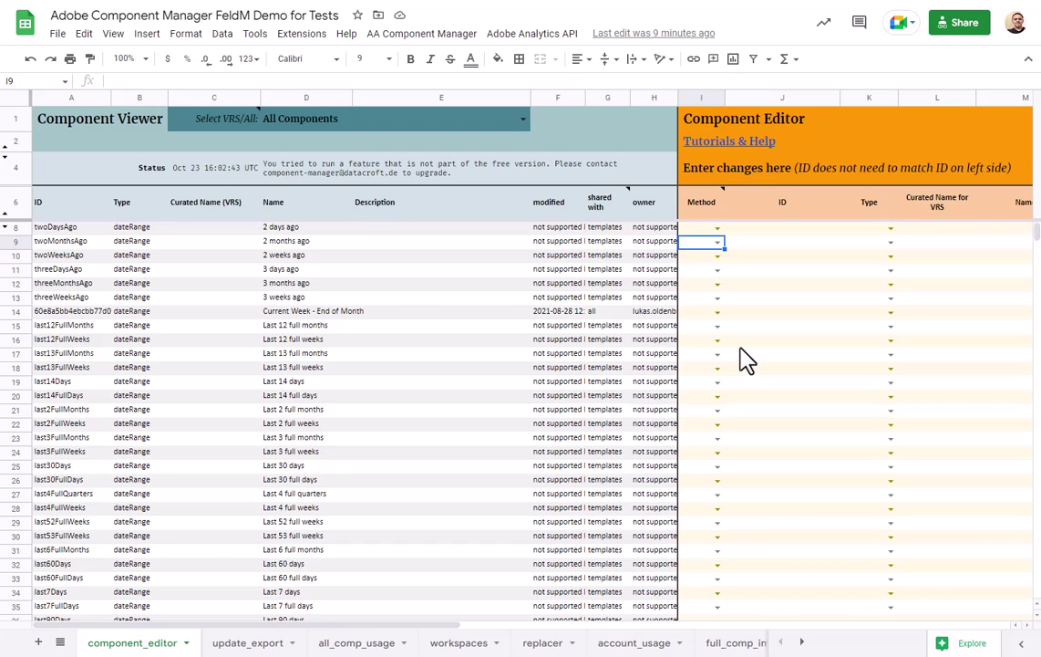
click(718, 242)
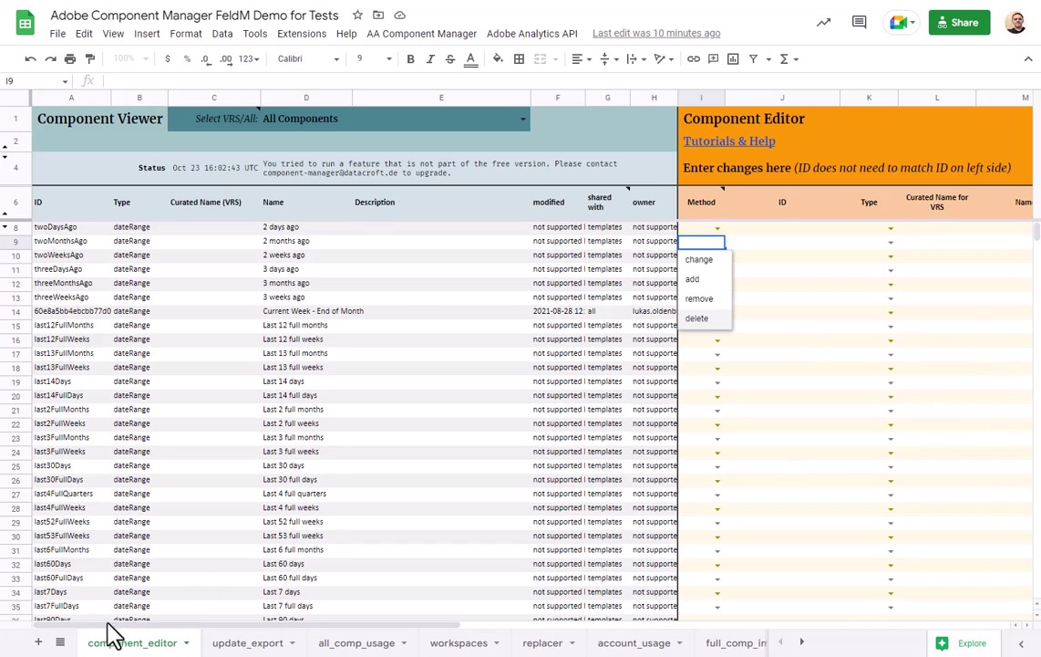
Step: Return to the rs_editor sheet and check B2's report suite list without changing it
click(60, 642)
scroll(123, 547, down, 2)
click(124, 588)
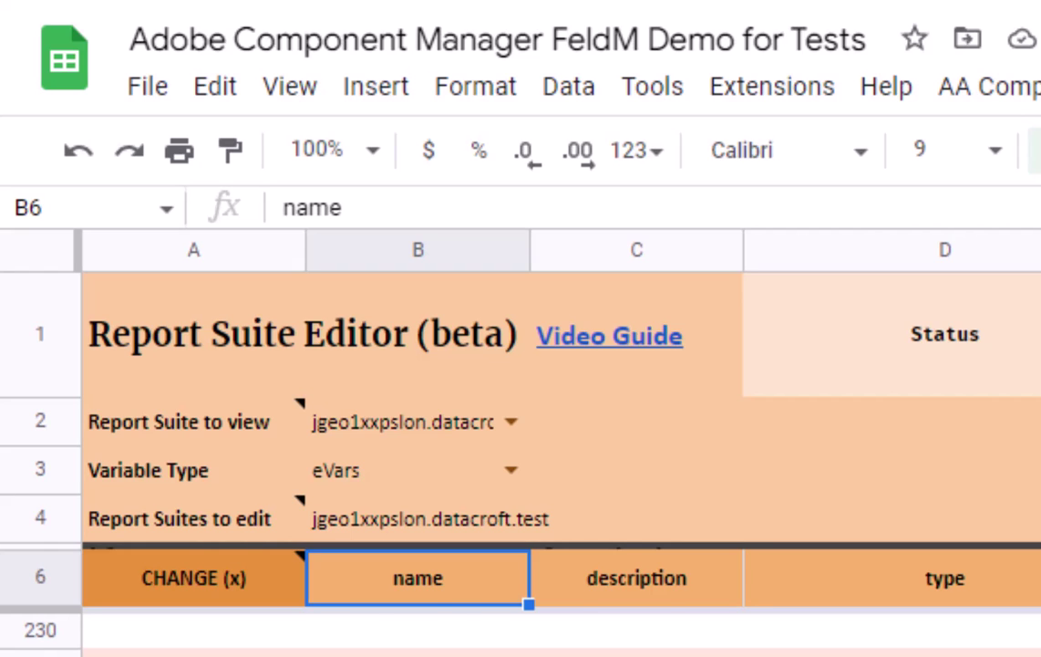
click(512, 422)
click(804, 465)
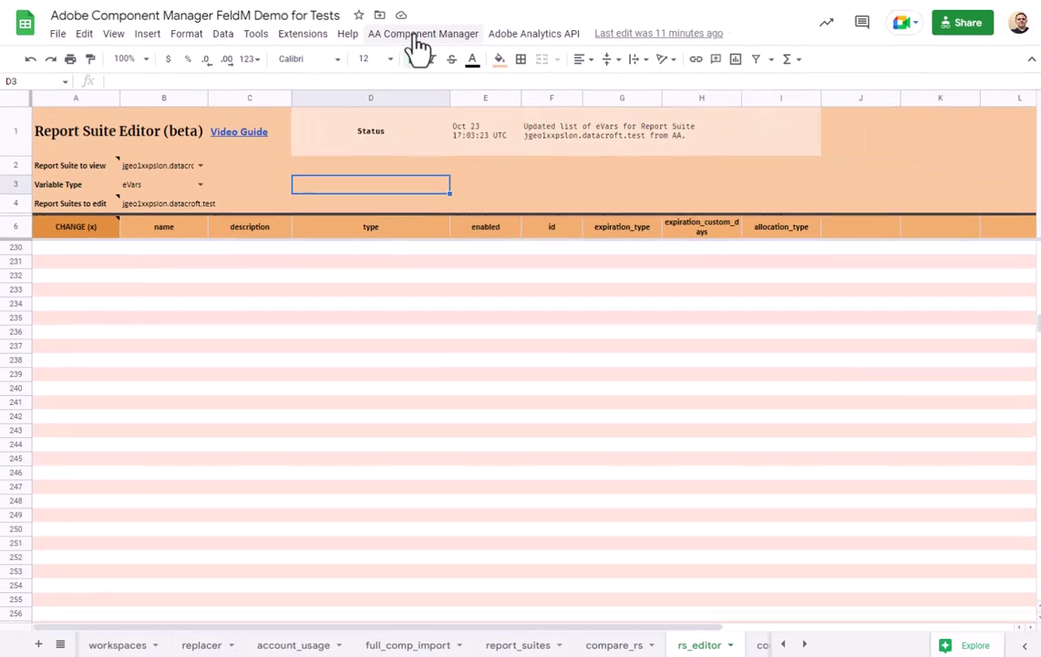
Step: Run Refresh Report Suites from the AA Component Manager add-on, confirm, and dismiss the notice
click(415, 36)
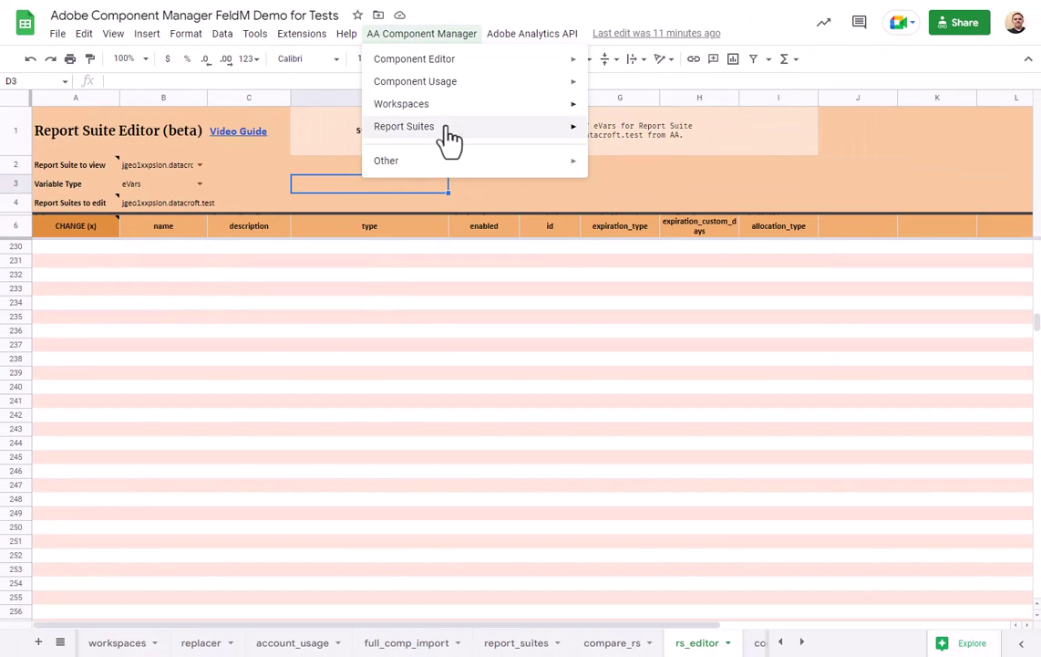
mouse_move(404, 126)
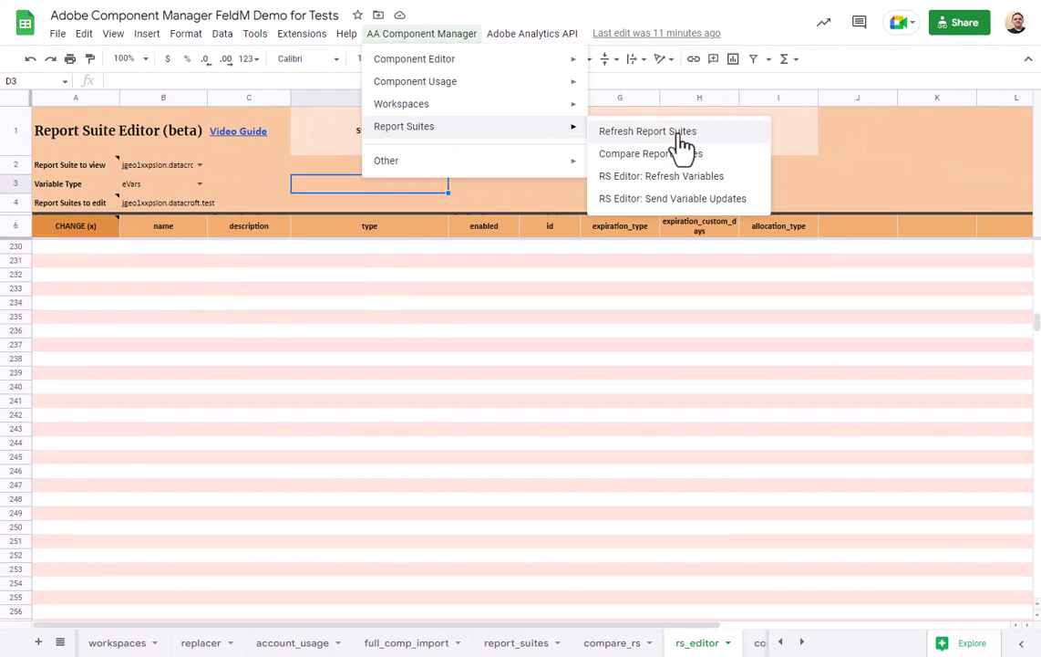
click(682, 135)
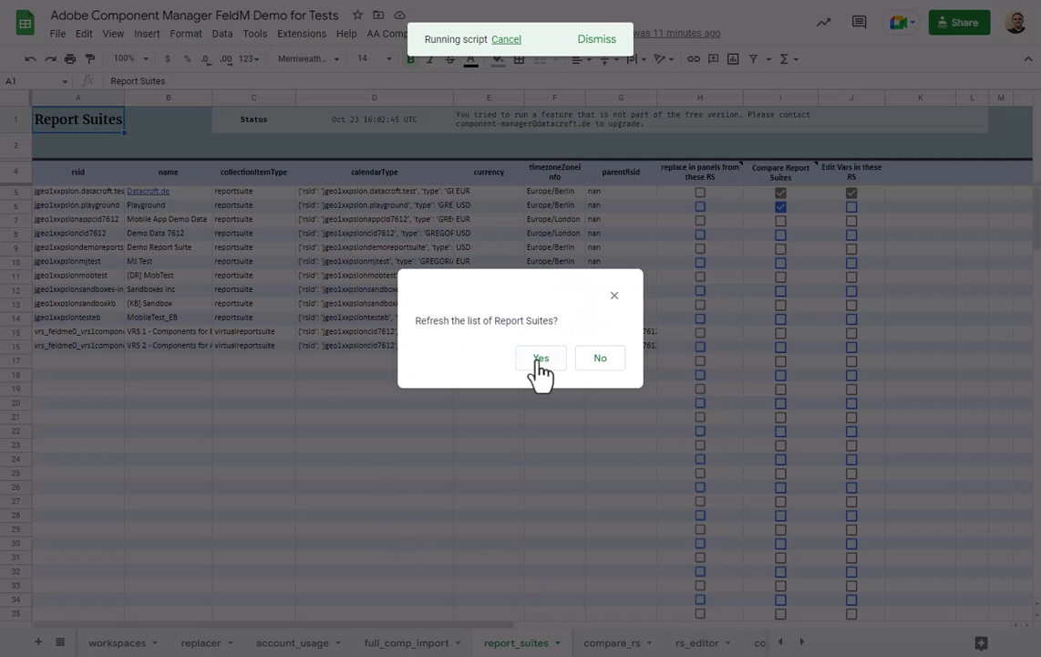
click(541, 359)
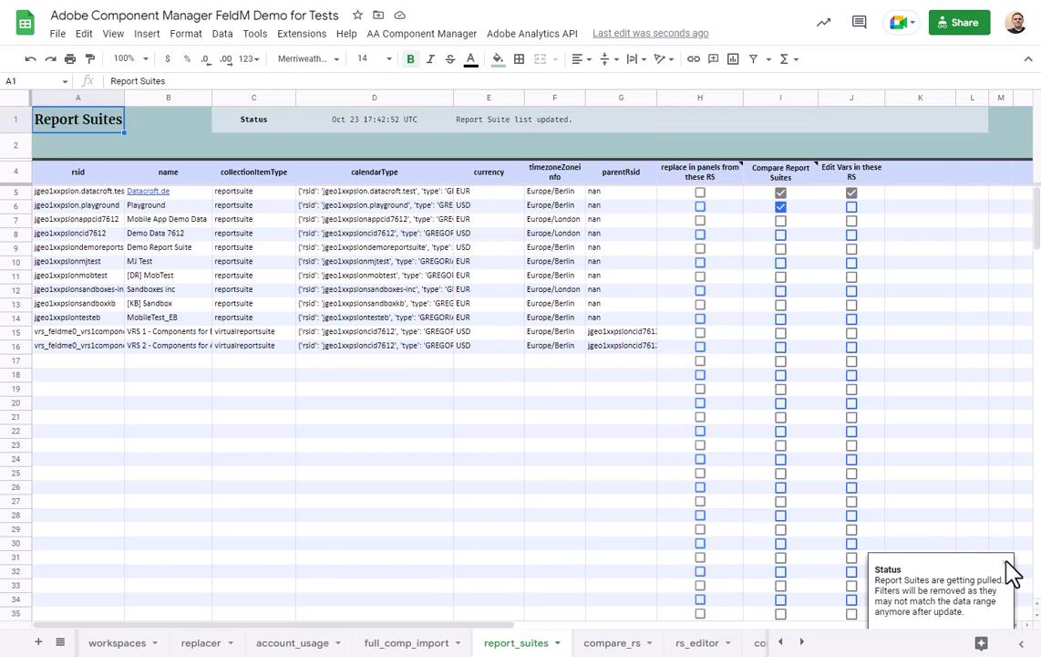
click(1004, 560)
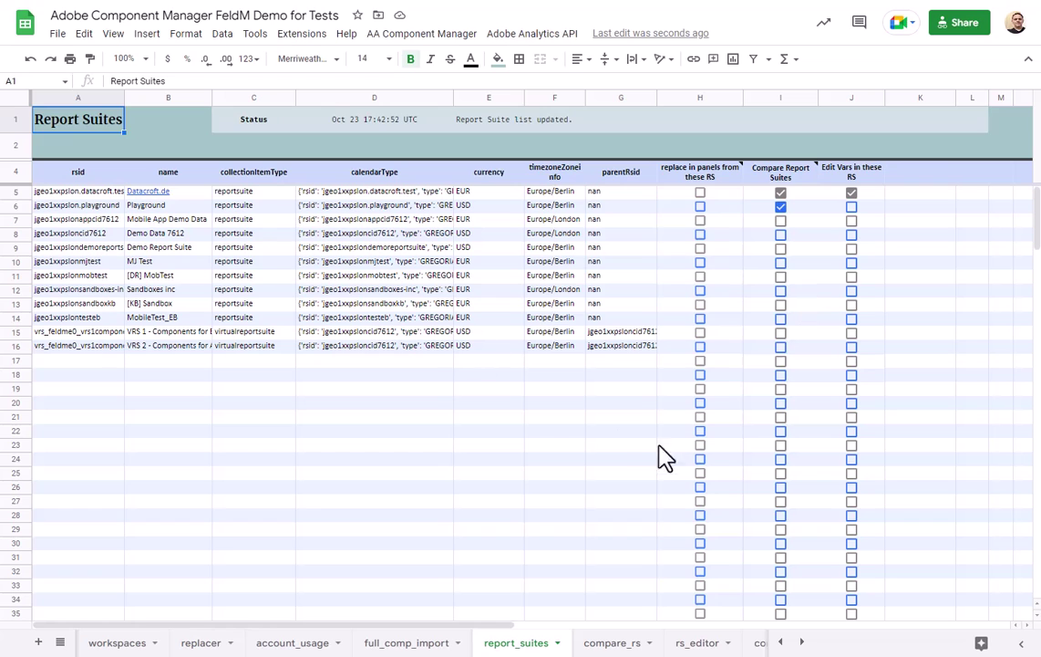
Step: On rs_editor, keep jgeo1xxpslon.datacroft.test in B2 and eVars in B3
click(697, 643)
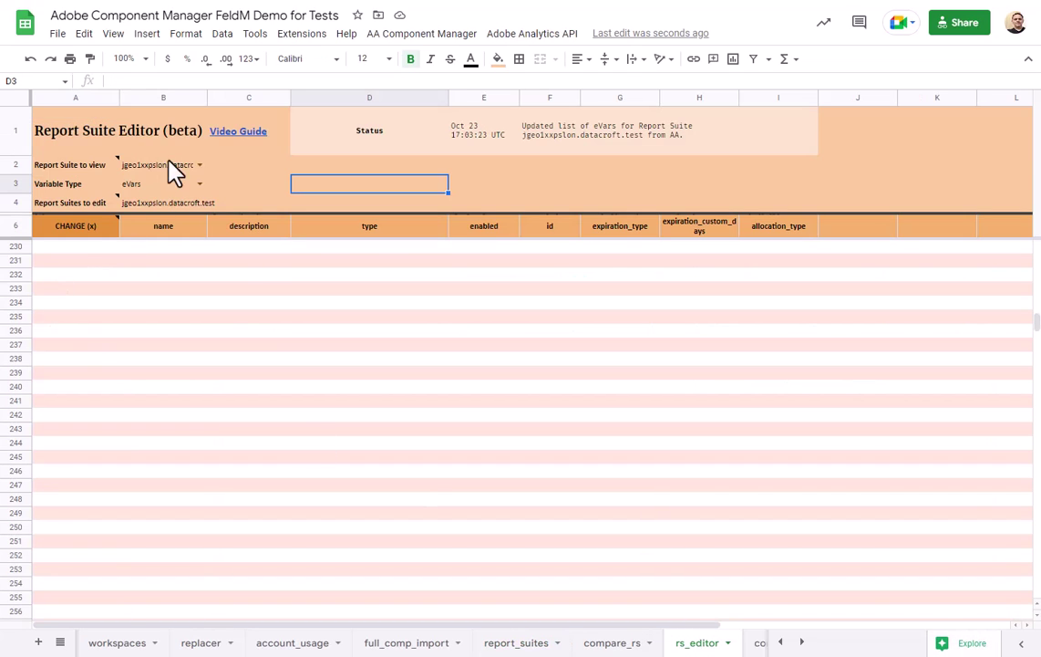
click(200, 165)
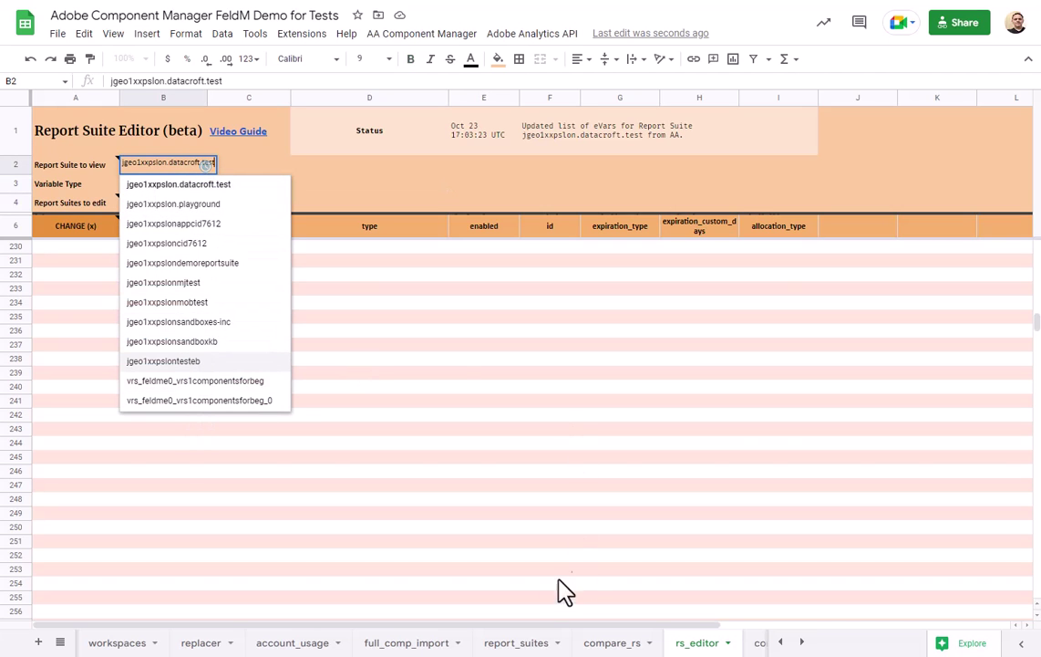
click(516, 643)
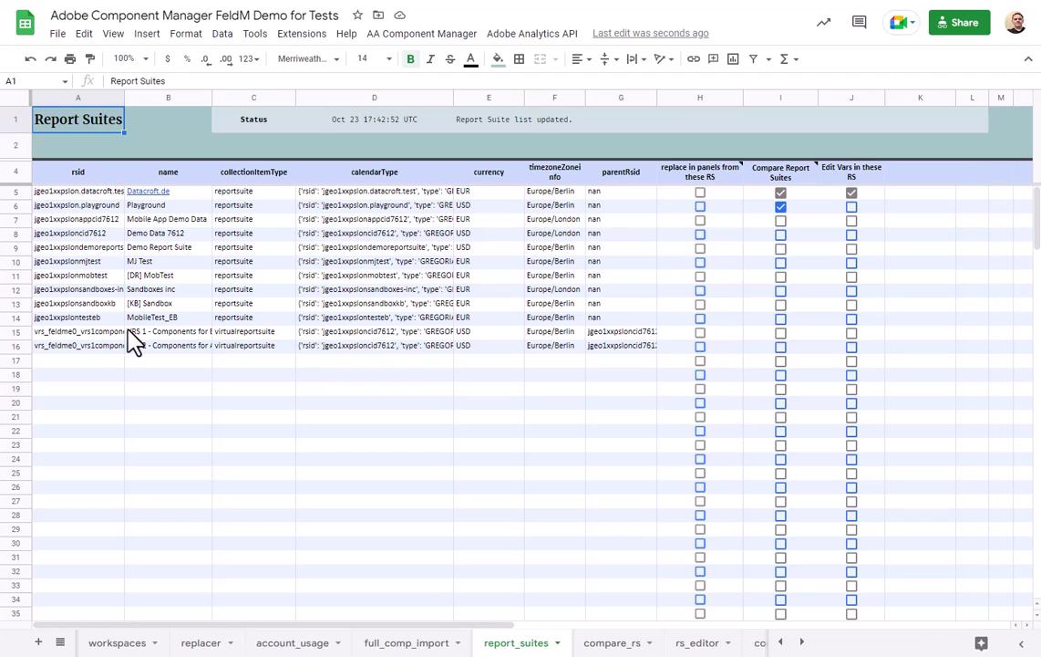
click(707, 644)
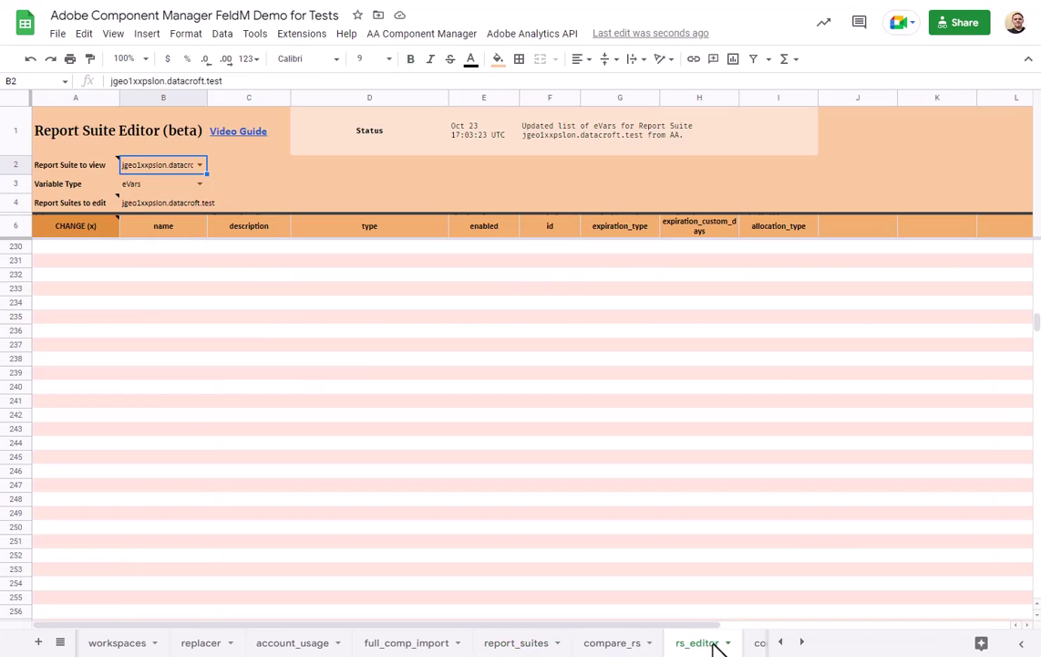
click(200, 165)
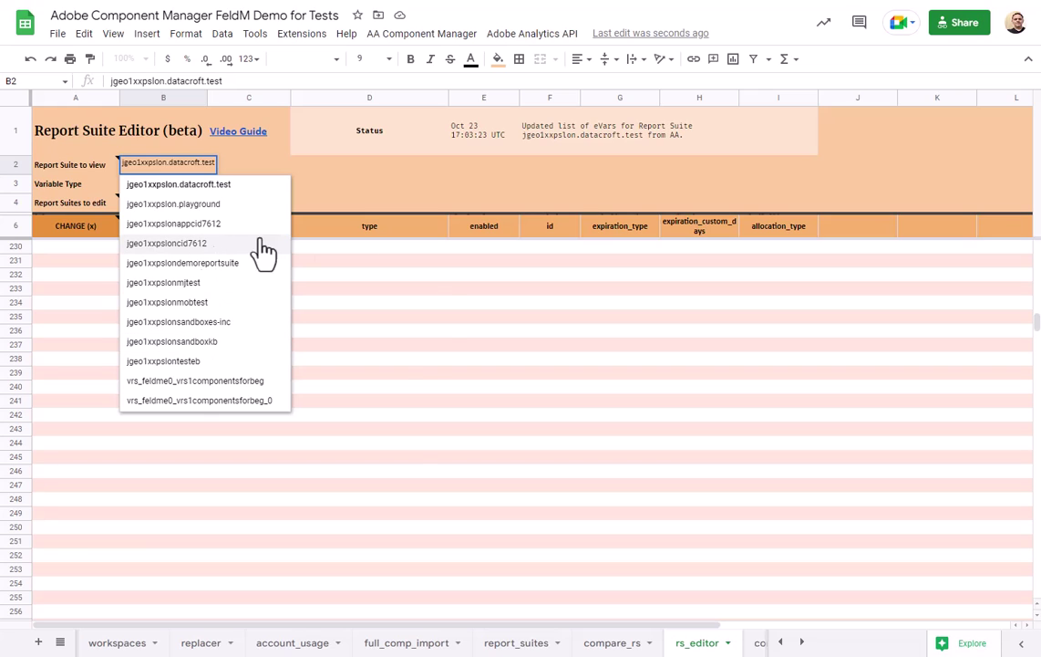
click(192, 192)
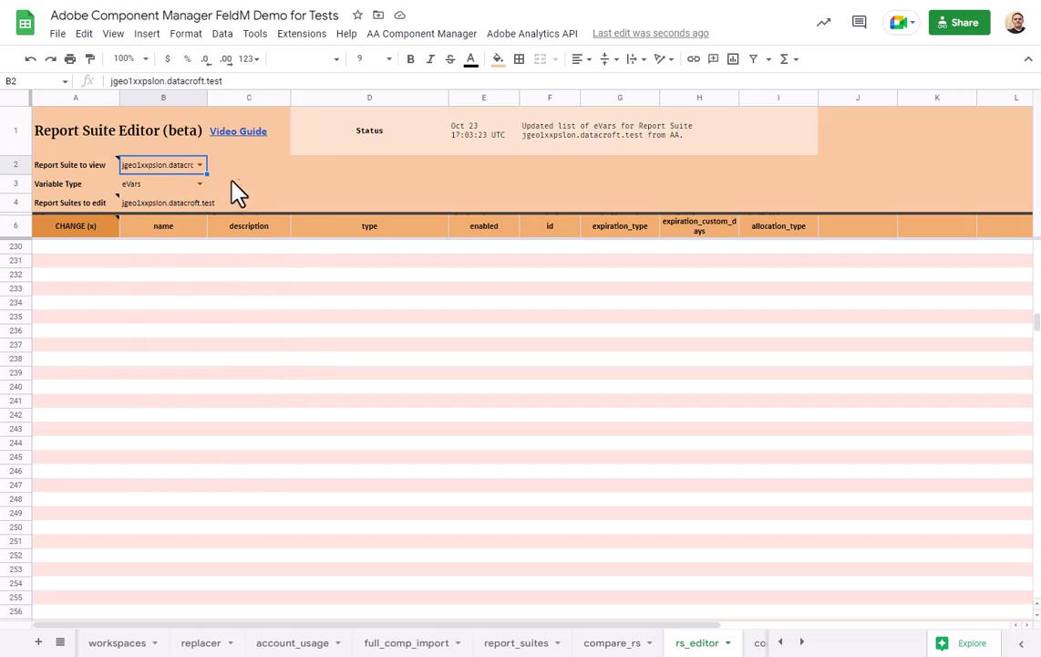
click(256, 171)
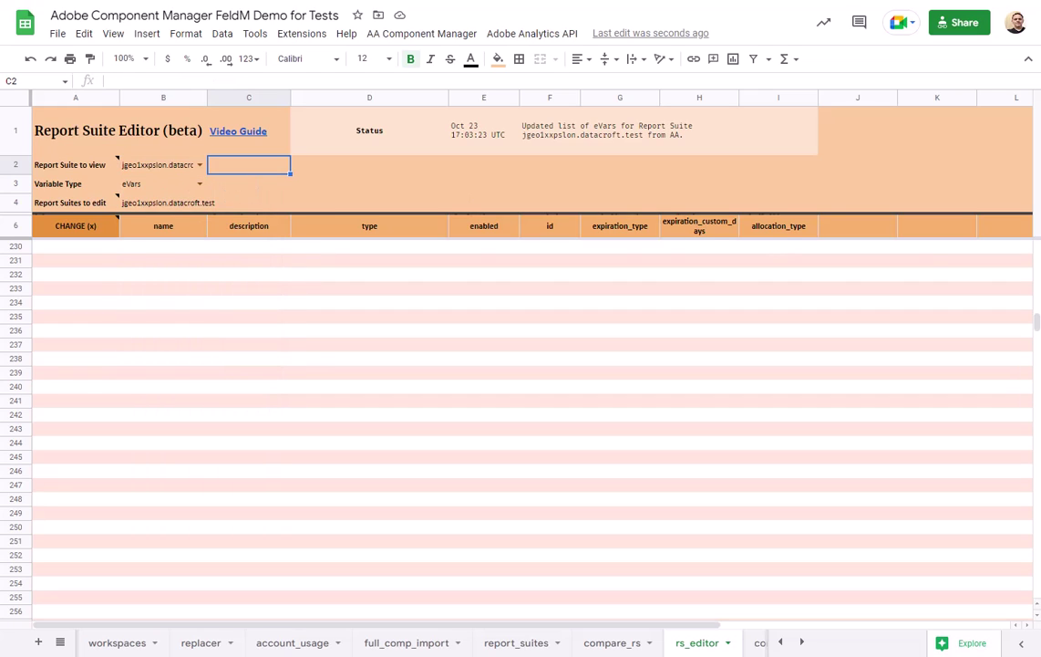
click(199, 184)
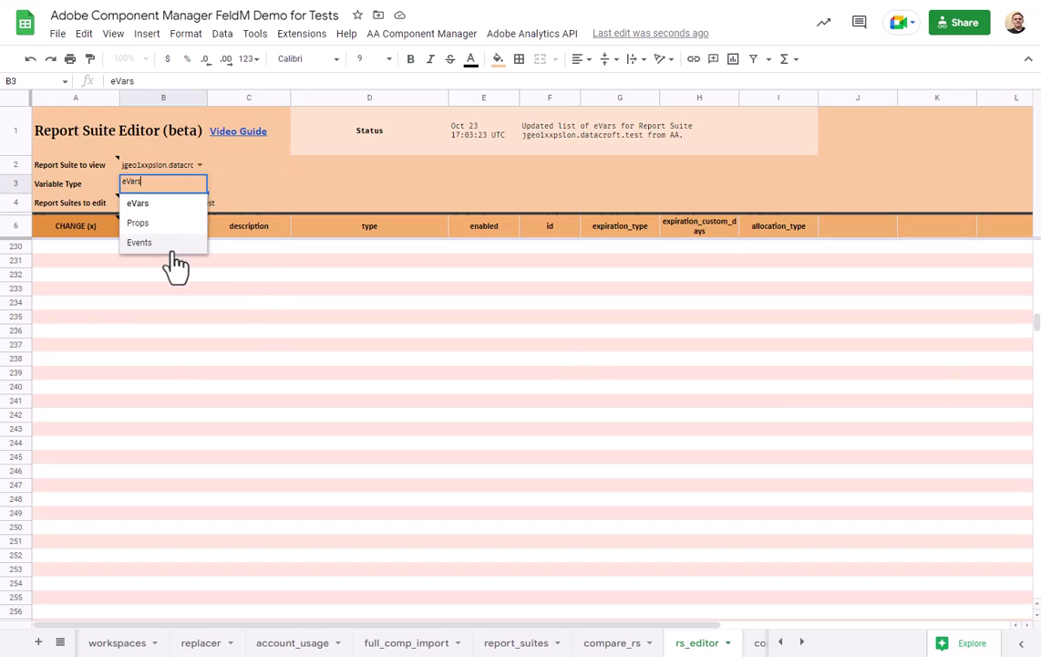
click(157, 209)
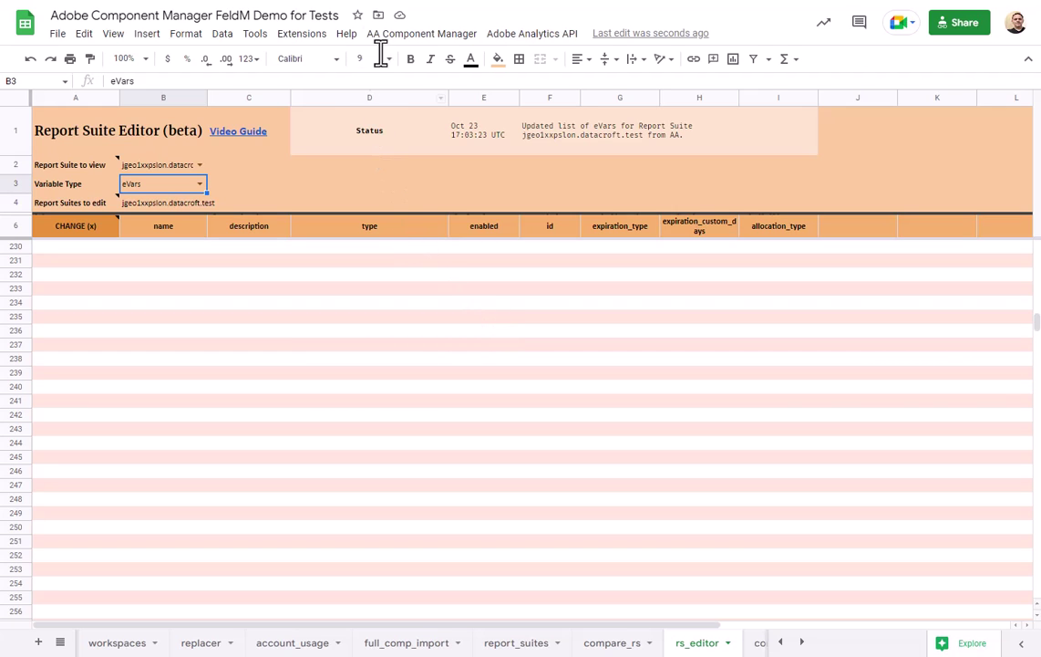
Step: Run RS Editor: Refresh Variables to fill the eVar rows, then return to the table top
click(406, 37)
mouse_move(404, 126)
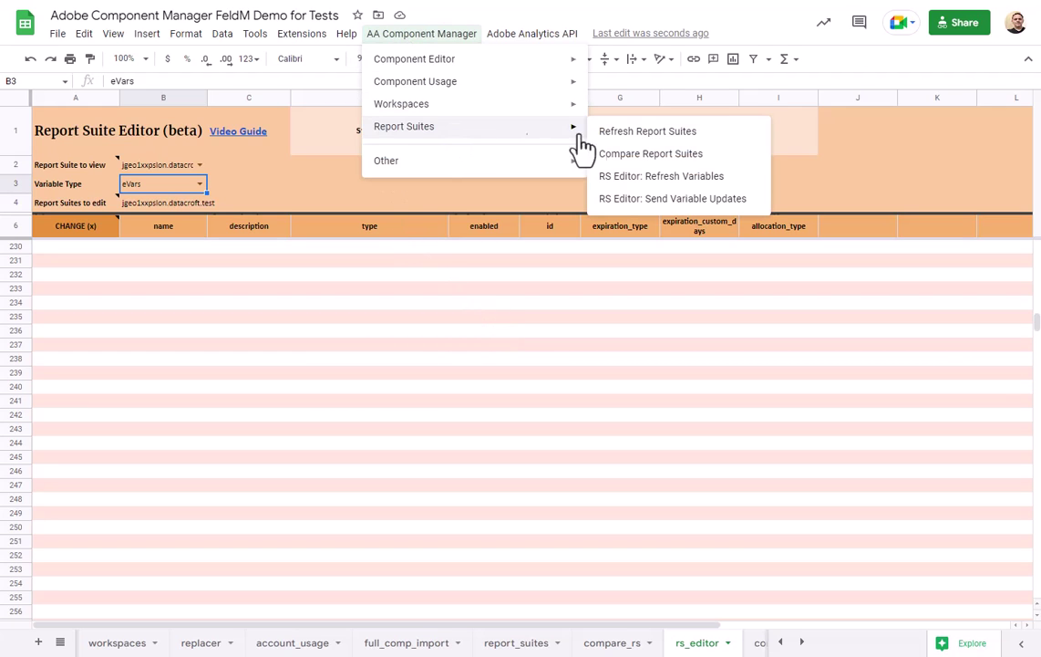
click(673, 178)
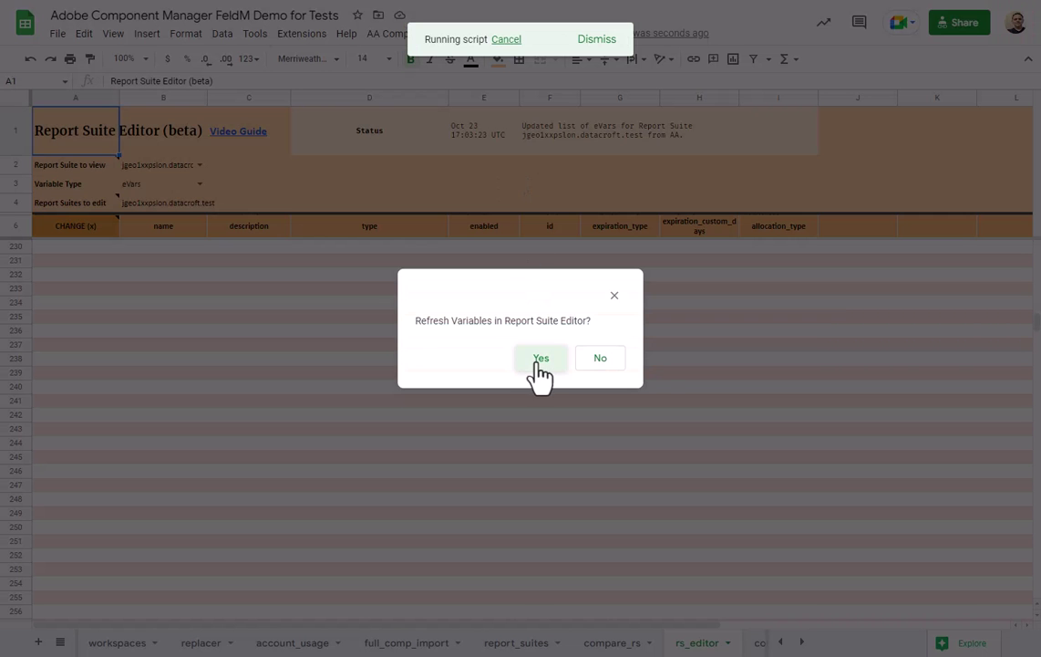
click(541, 360)
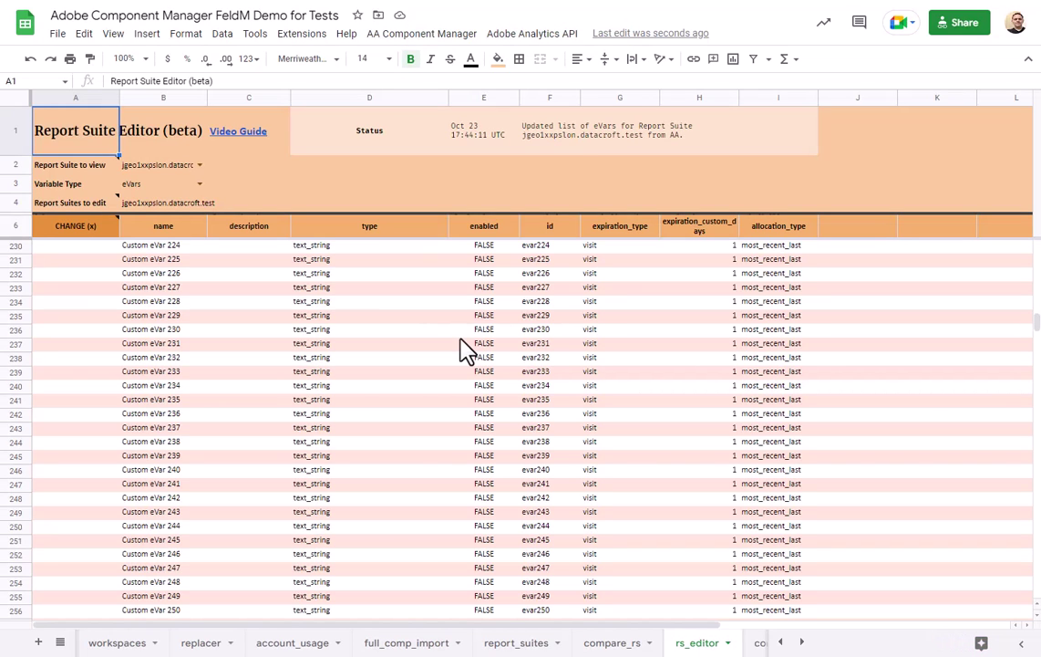
scroll(290, 288, up, 2)
scroll(318, 316, up, 3)
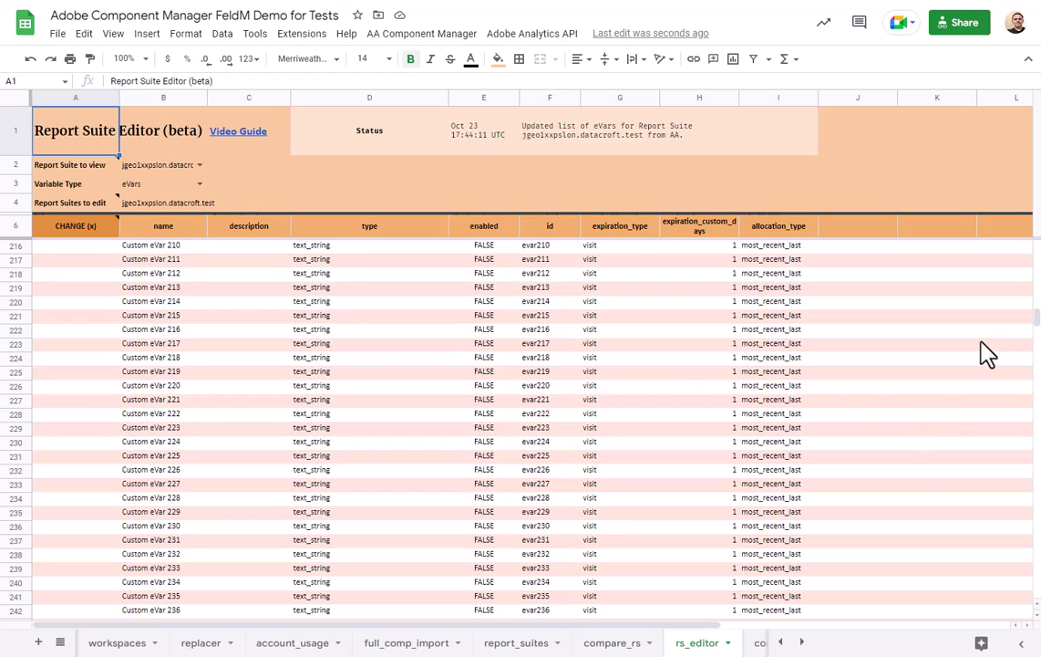
drag(1036, 318, 1036, 243)
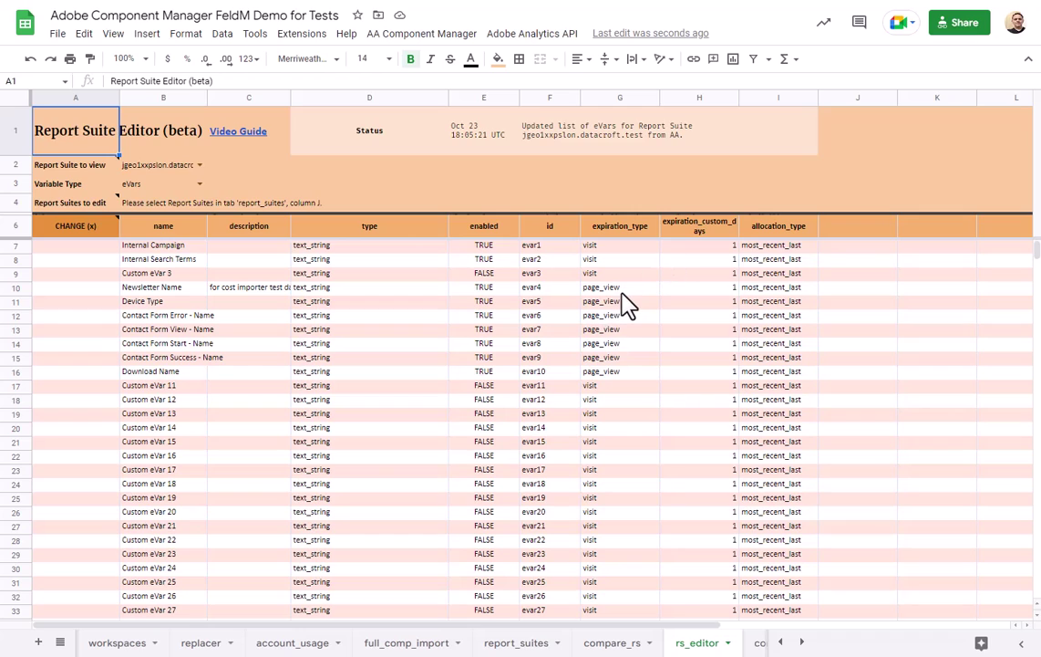
click(624, 290)
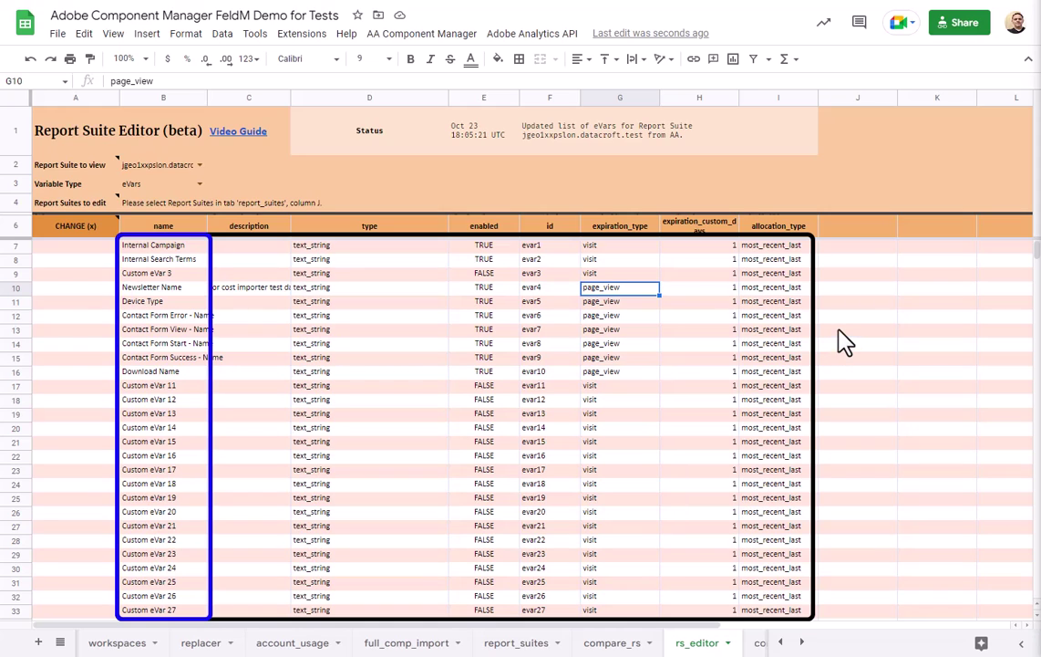
click(246, 264)
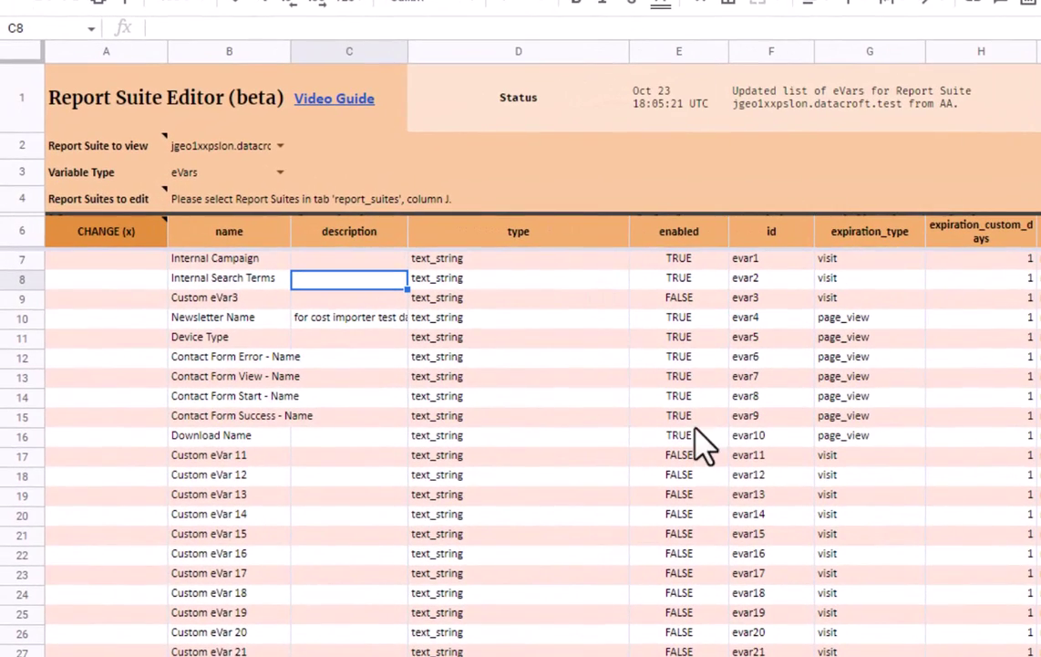
Step: Append a '[Visit]' suffix to the Internal Campaign (evar1) and Internal Search Terms (evar2) names
double_click(267, 259)
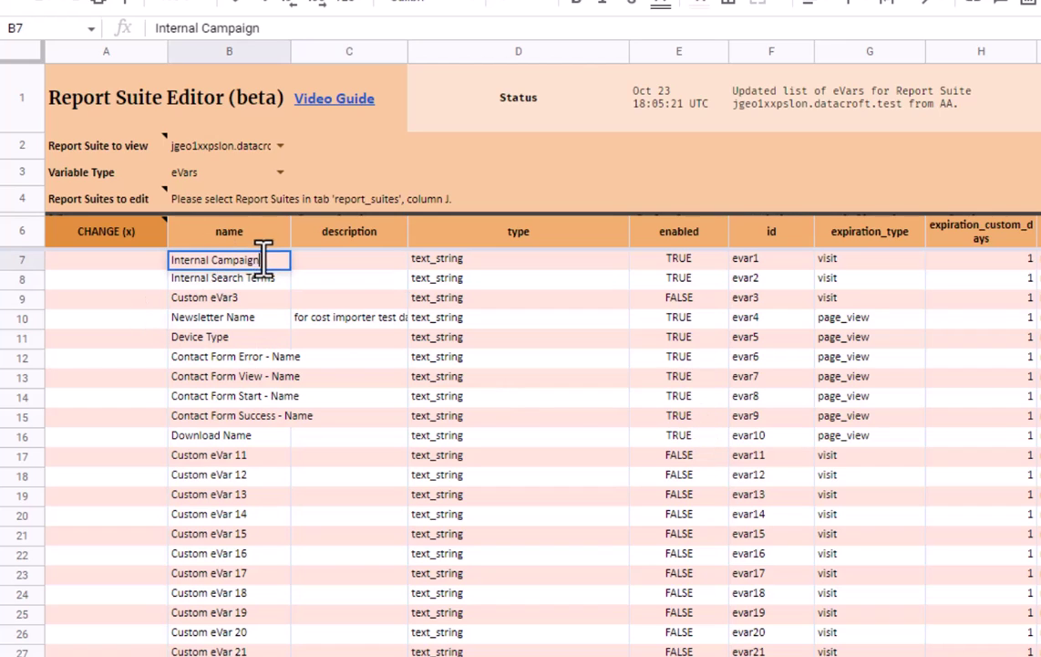
text([Vi)
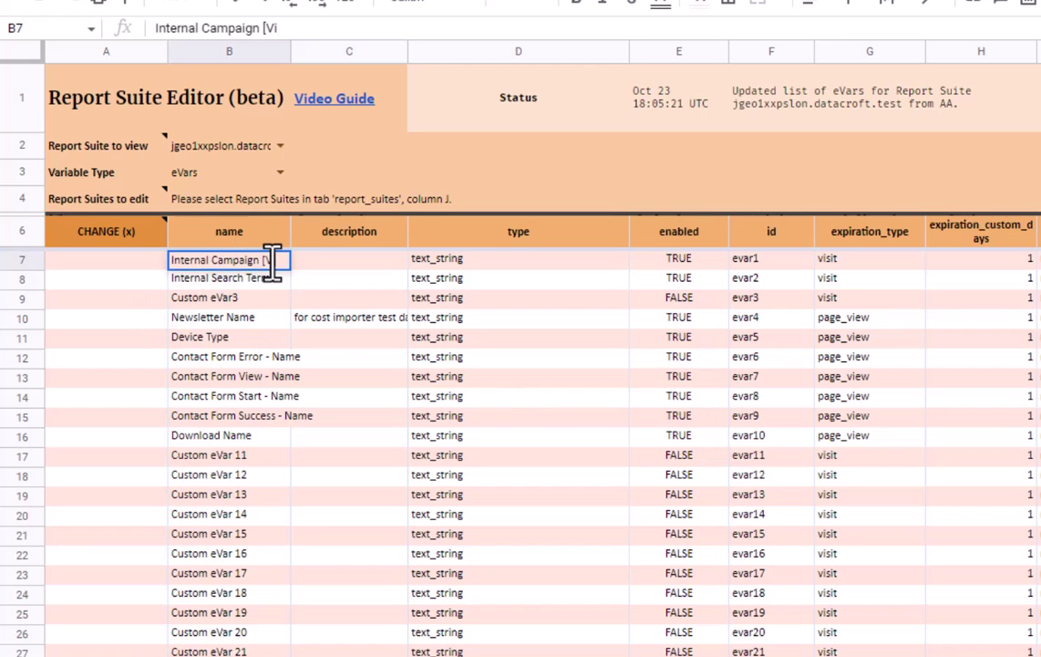
text(sit])
key(Return)
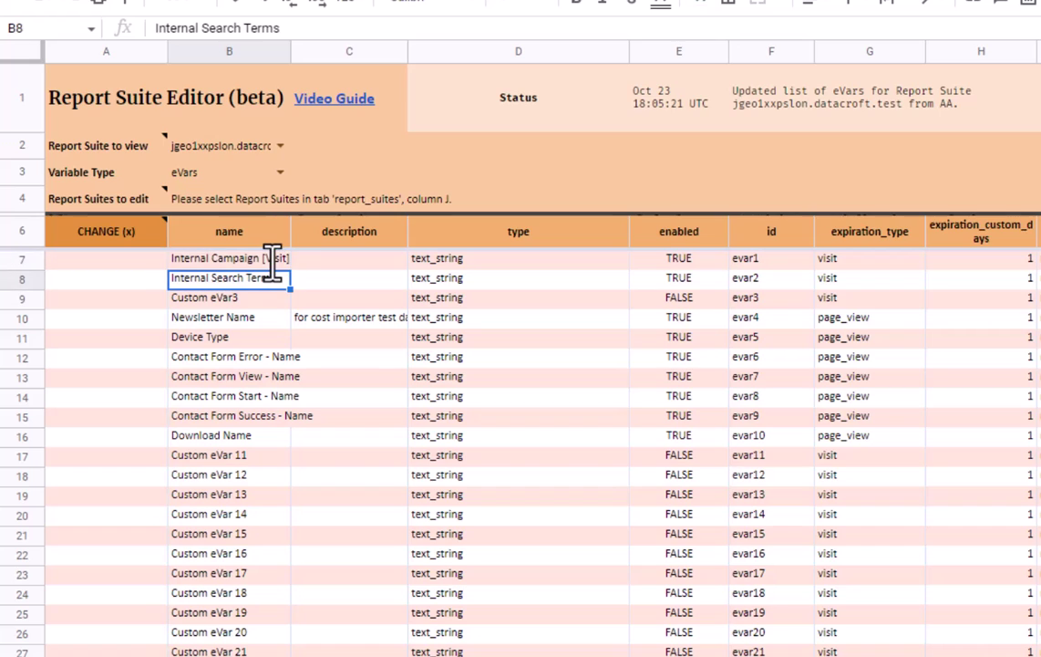
key(F2)
text([)
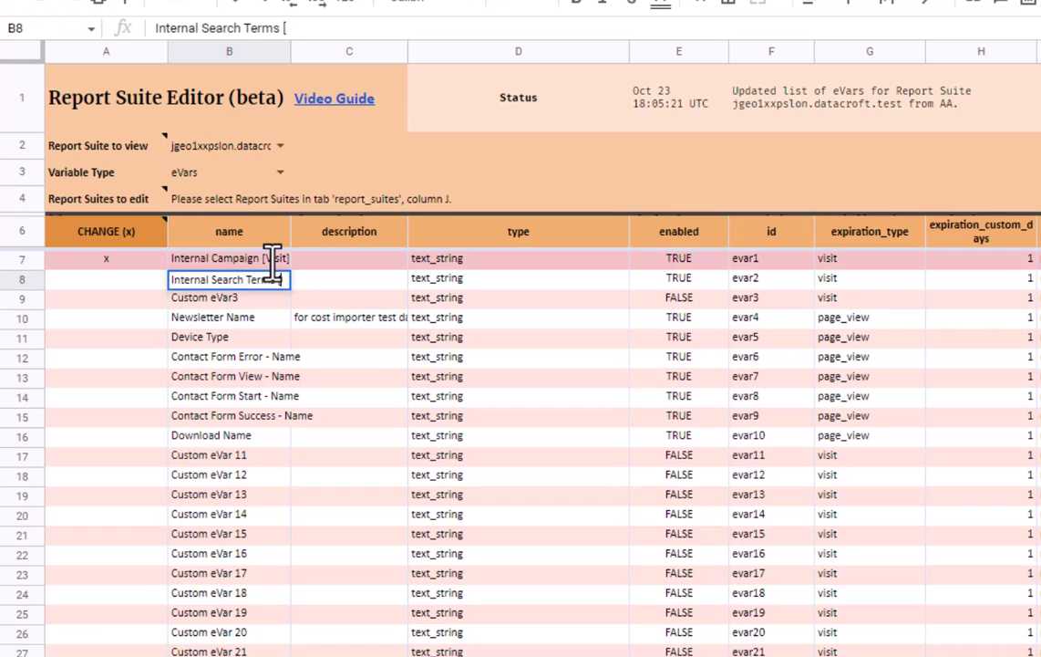
text(Visit)
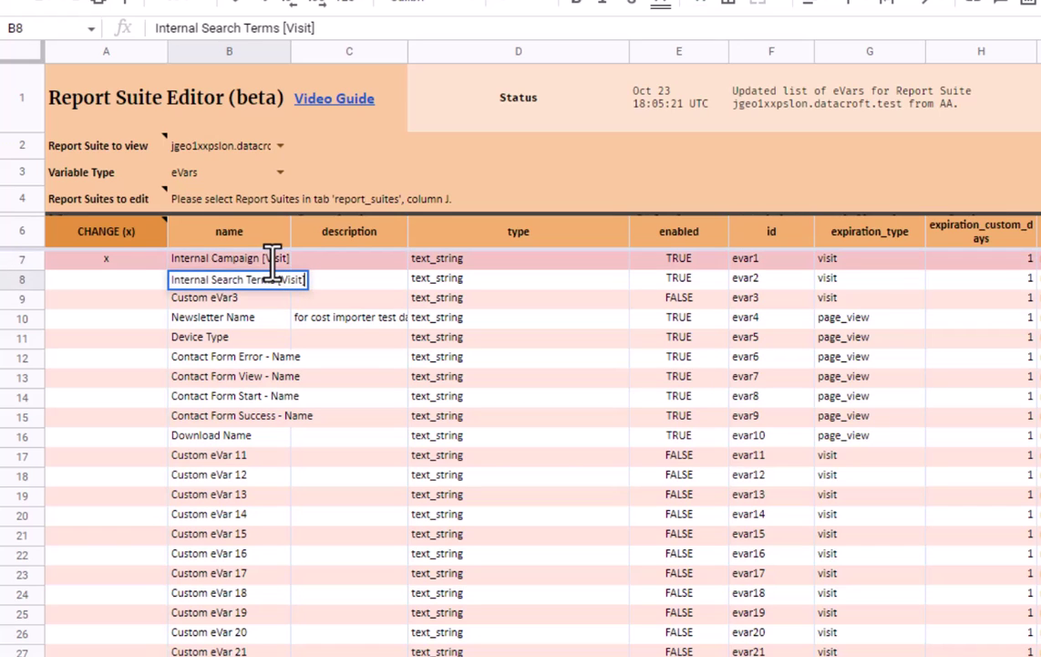
key(Return)
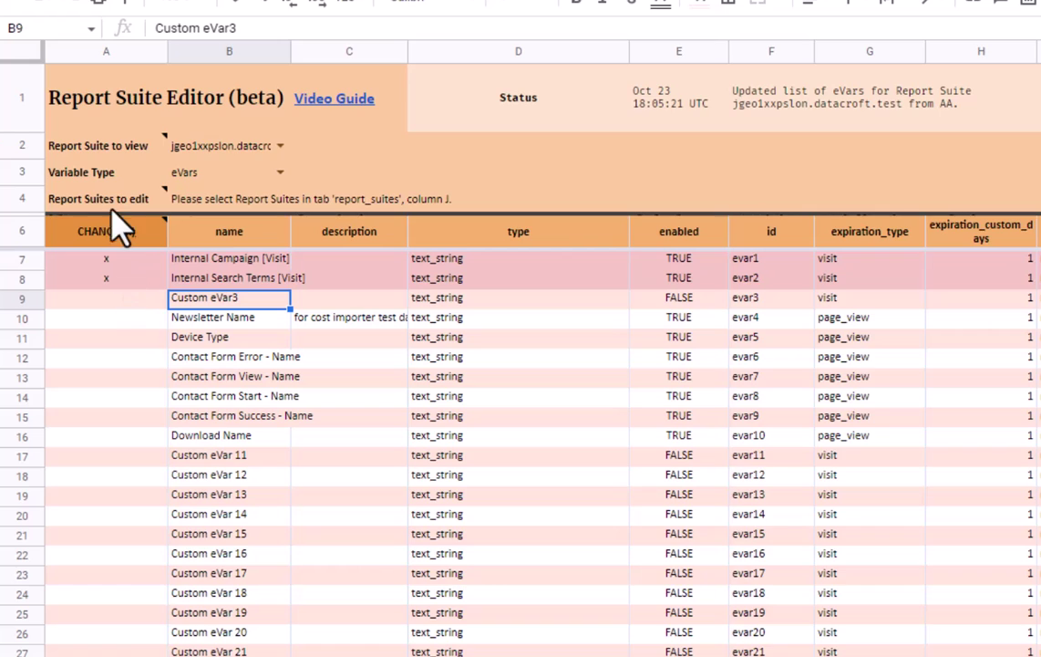
Step: Put an x in cell A9 to mark Custom eVar3 for change
click(104, 299)
text(x)
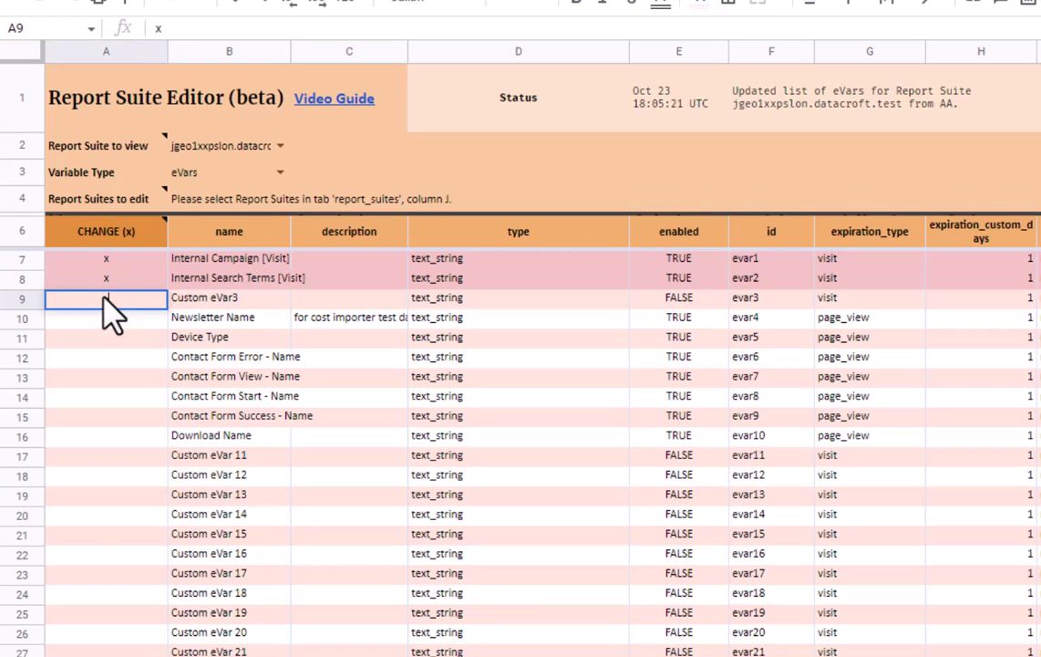
key(Tab)
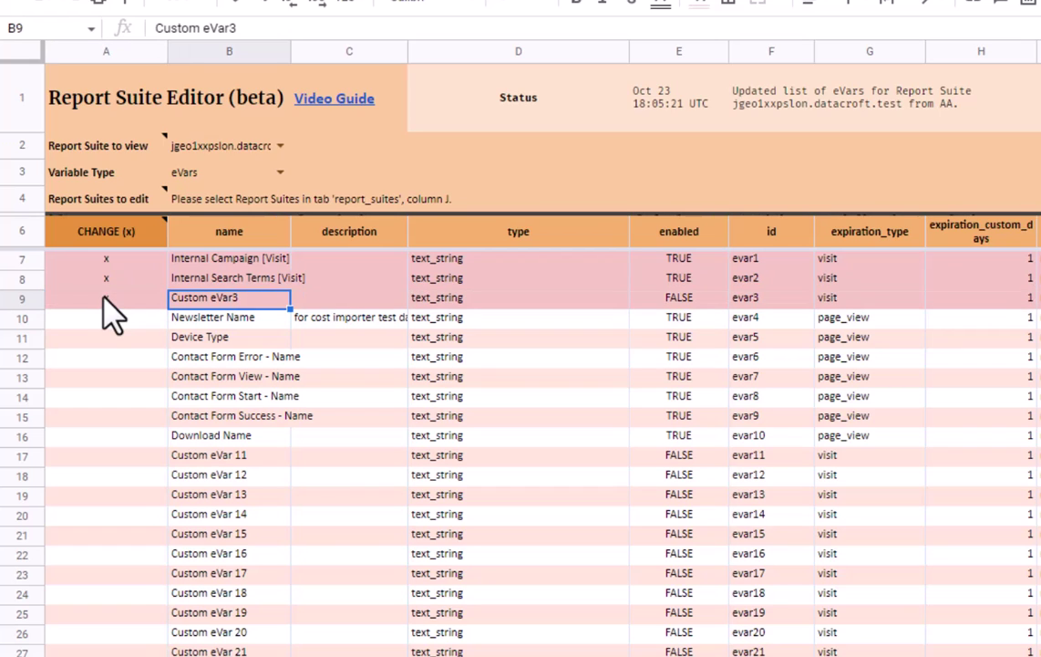
Step: Rename evar3 to 'activated eVar3' and give it the description 'fake description'
double_click(233, 299)
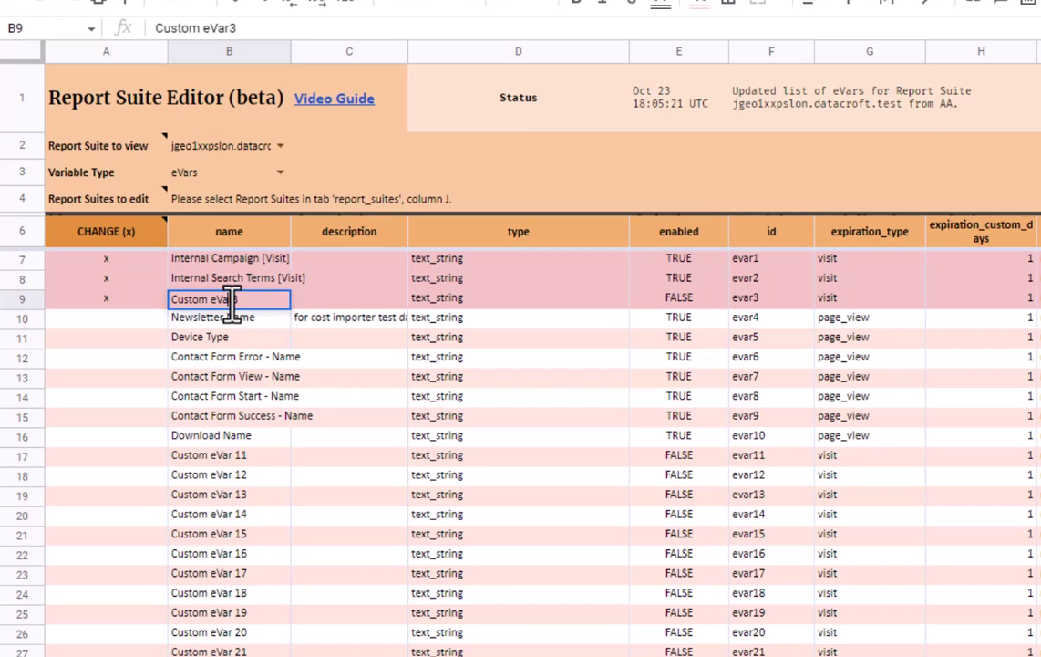
key(ctrl+a)
text(ac)
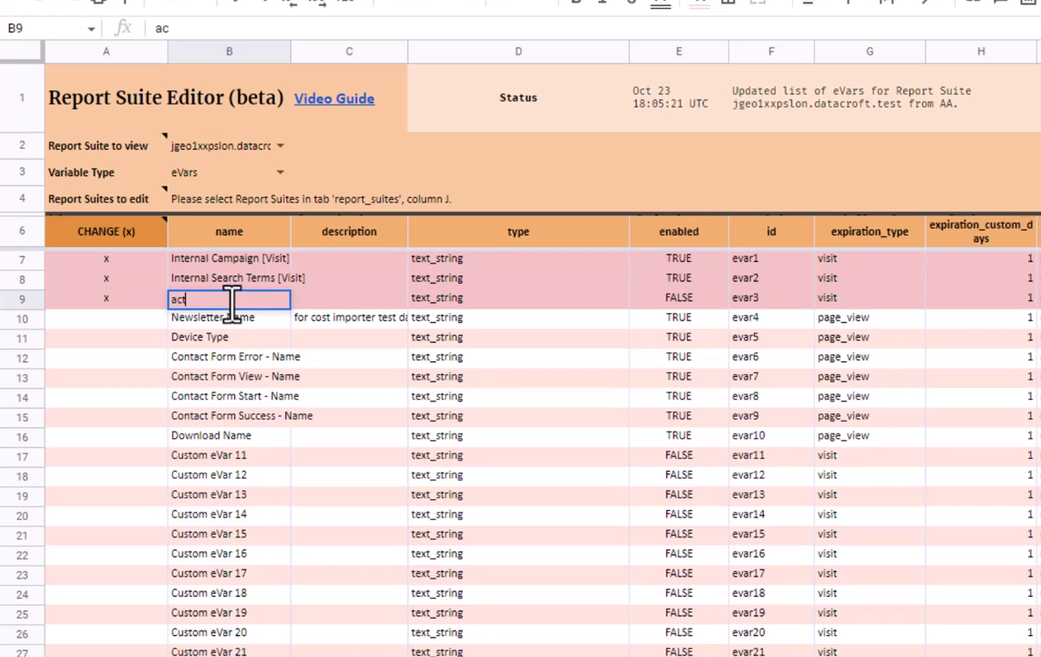
text(tiv)
key(BackSpace)
text(vate)
text(d eVar3)
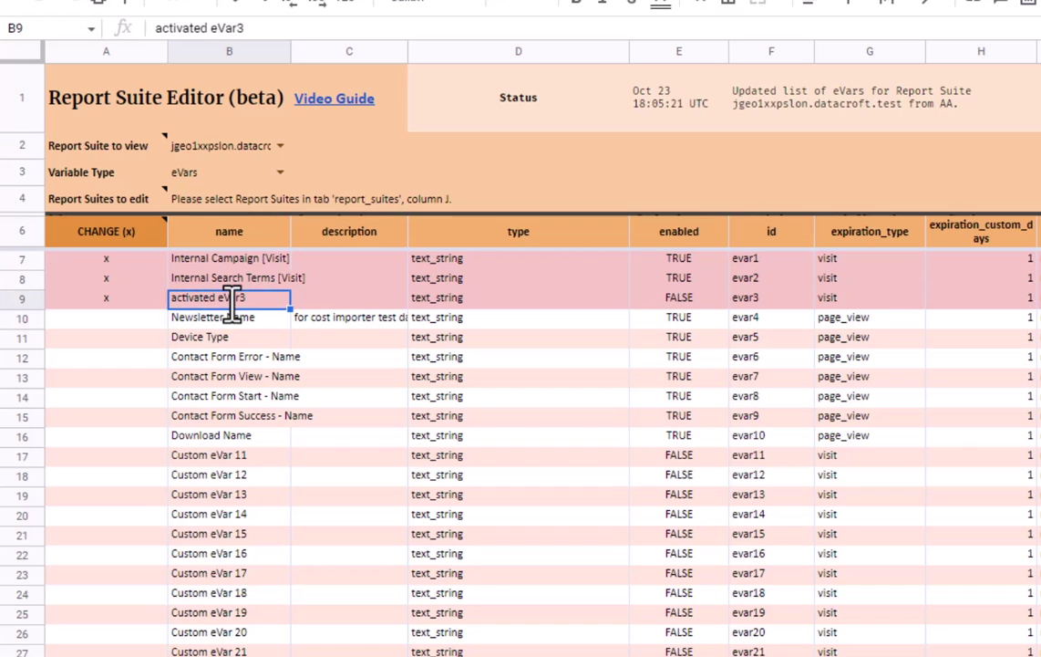
key(Tab)
text(fake descri)
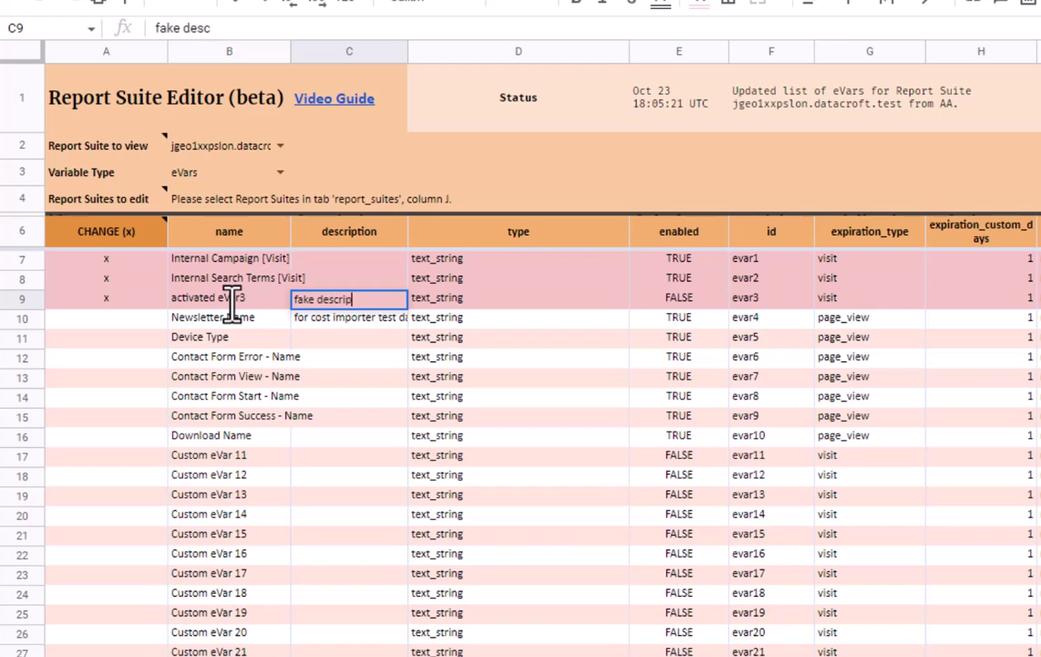
text(ption)
key(Down)
key(Up)
key(Right)
key(Right)
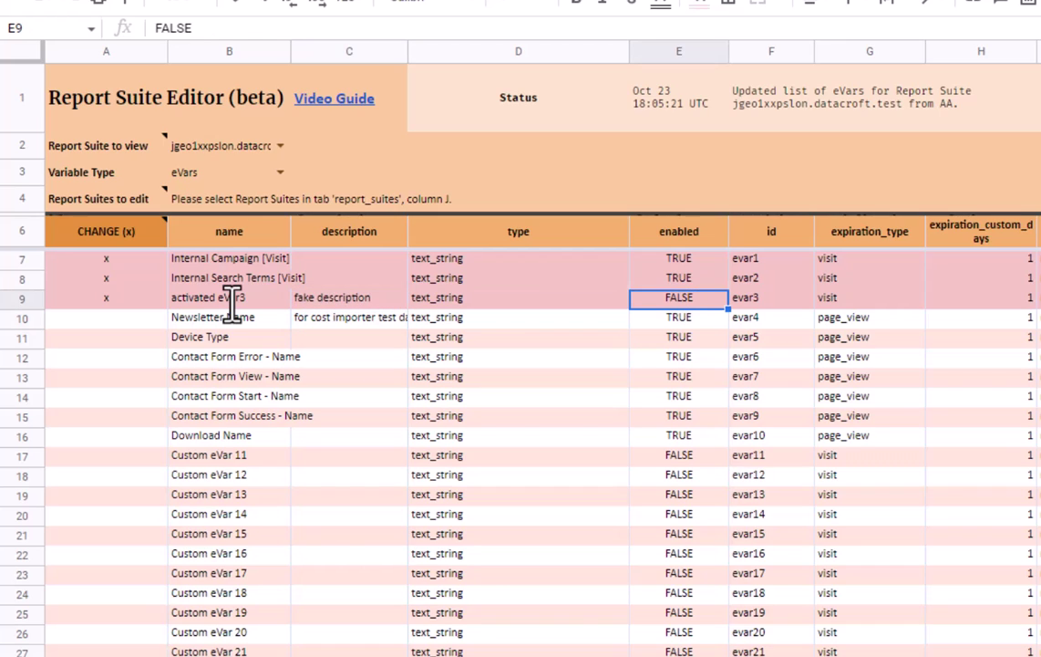
Step: Set evar3's enabled value to TRUE and its expiration type to page_view
text(Tr)
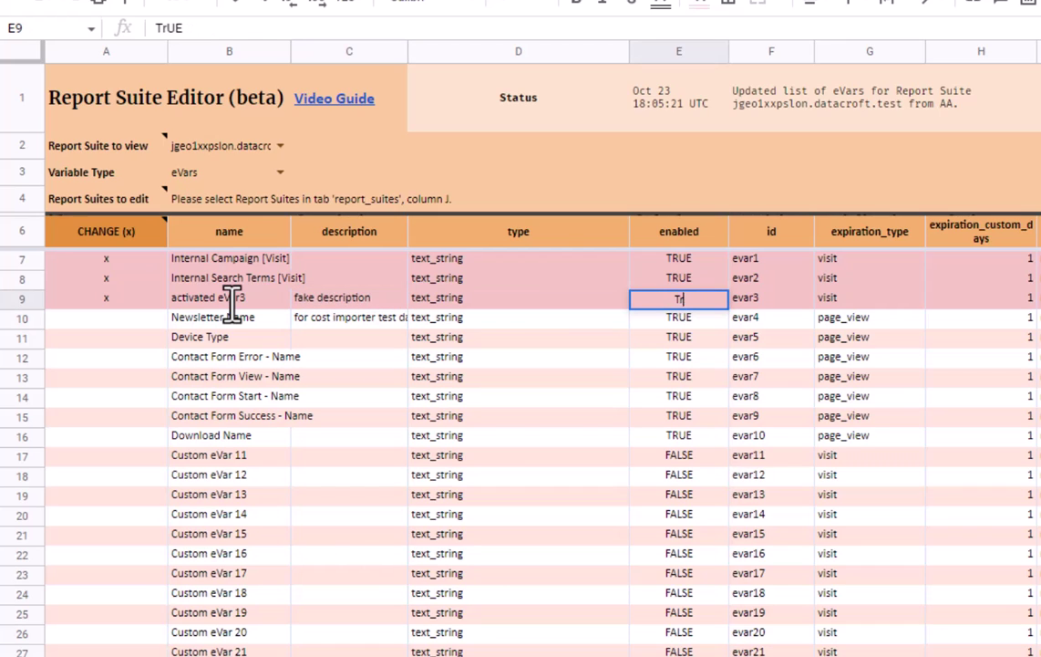
key(BackSpace)
text(R)
key(Return)
key(Up)
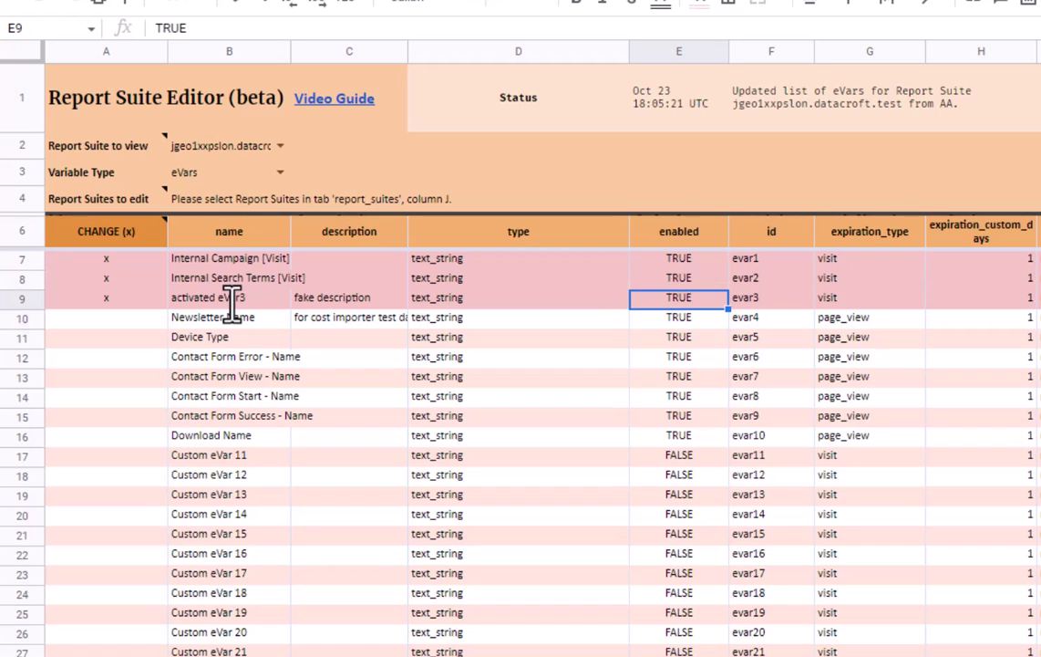
key(Down)
key(Up)
key(Right)
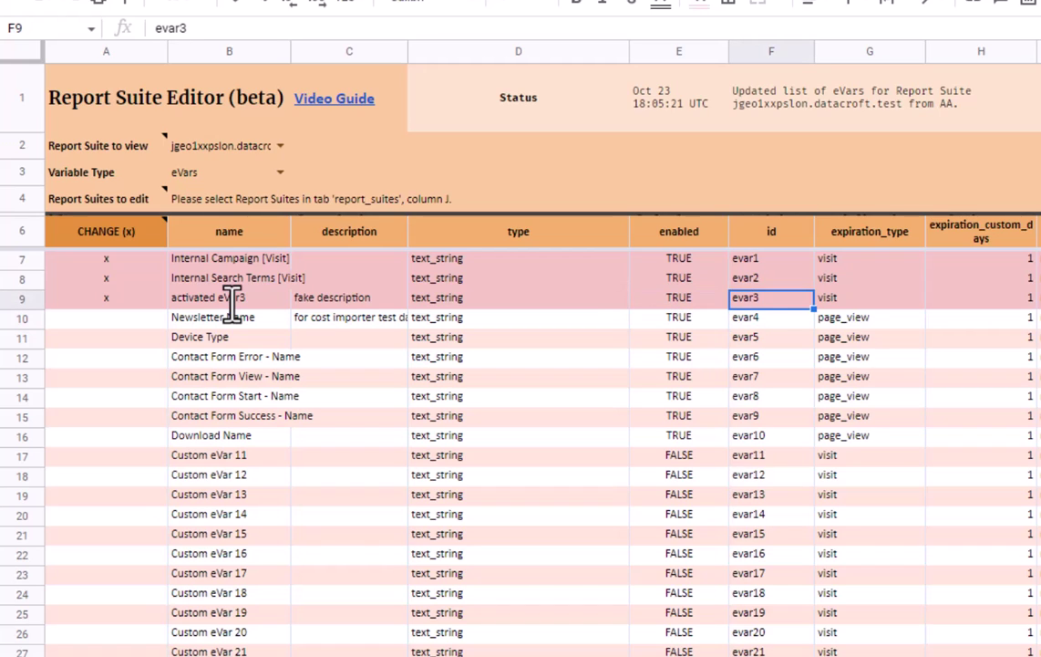
key(Right)
text(page)
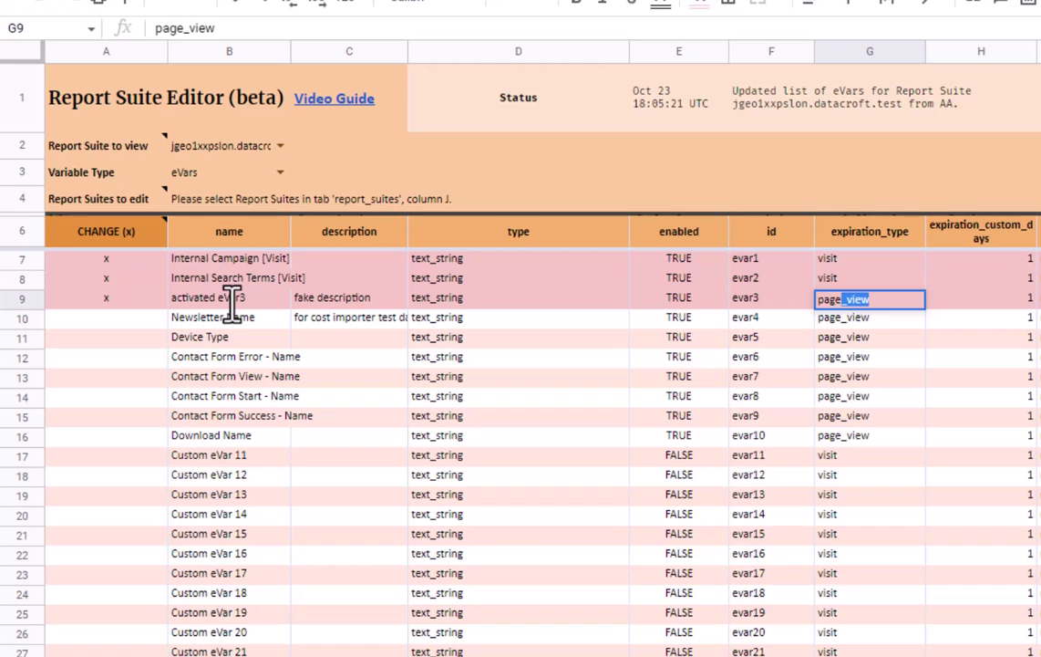
key(Return)
key(Left)
key(Left)
key(Left)
key(Left)
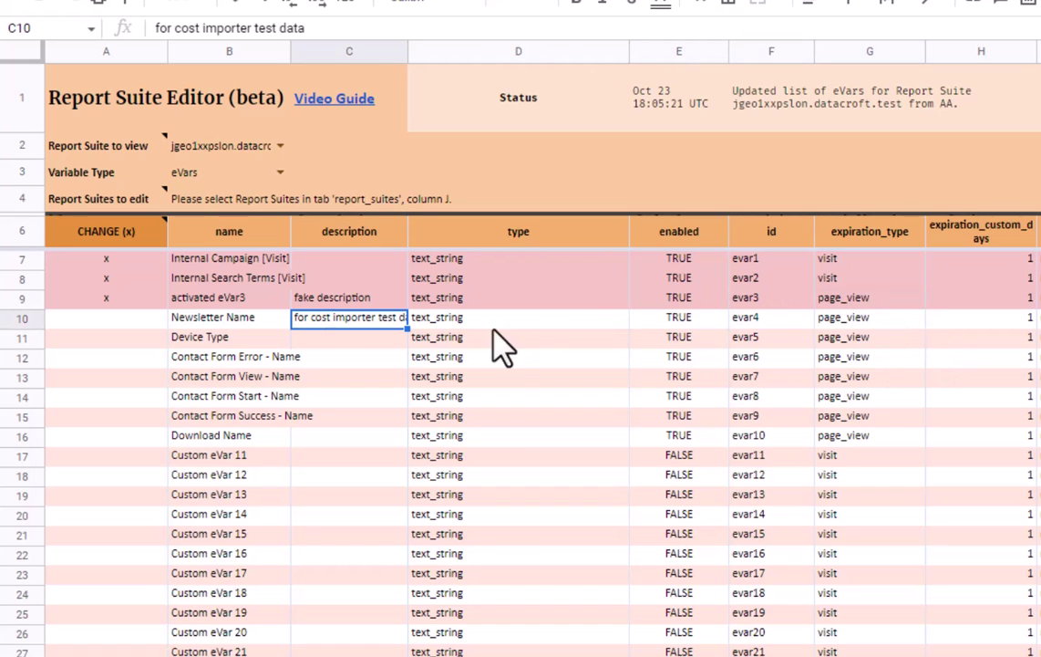
Step: Give Newsletter Name (evar4) expiration type day with 30 custom expiration days
click(199, 323)
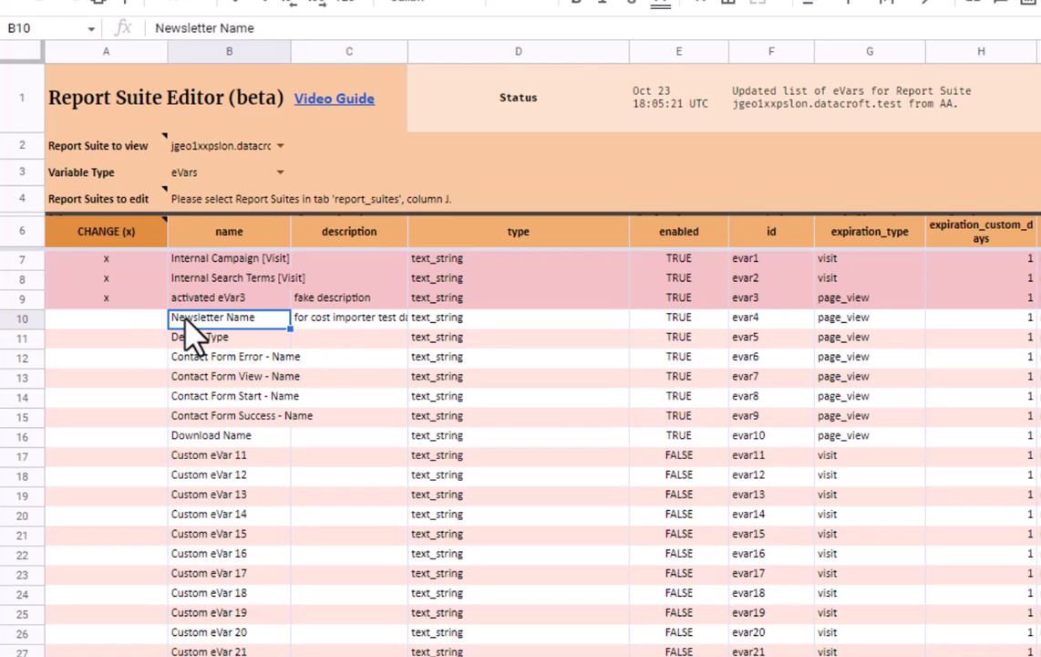
click(849, 319)
text(day)
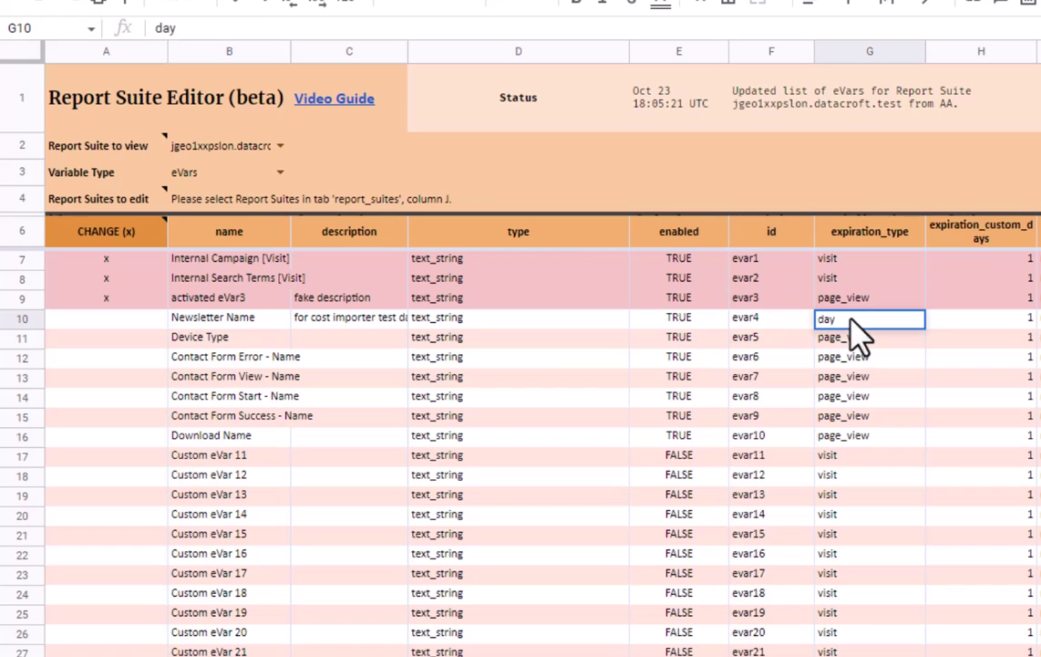
key(Return)
key(Up)
key(Right)
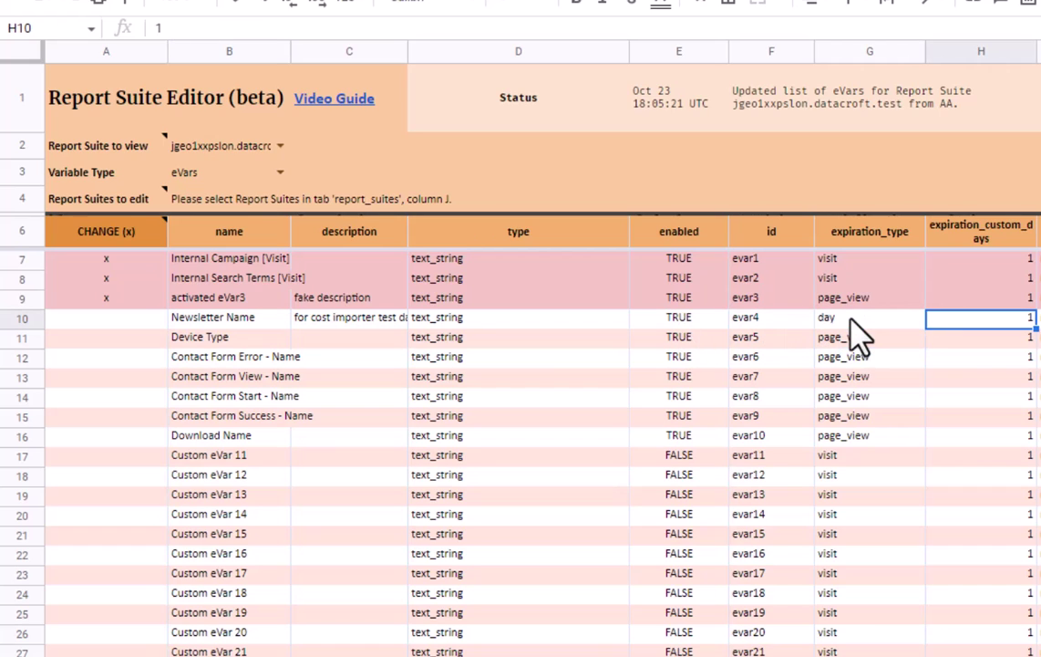
text(30)
key(Return)
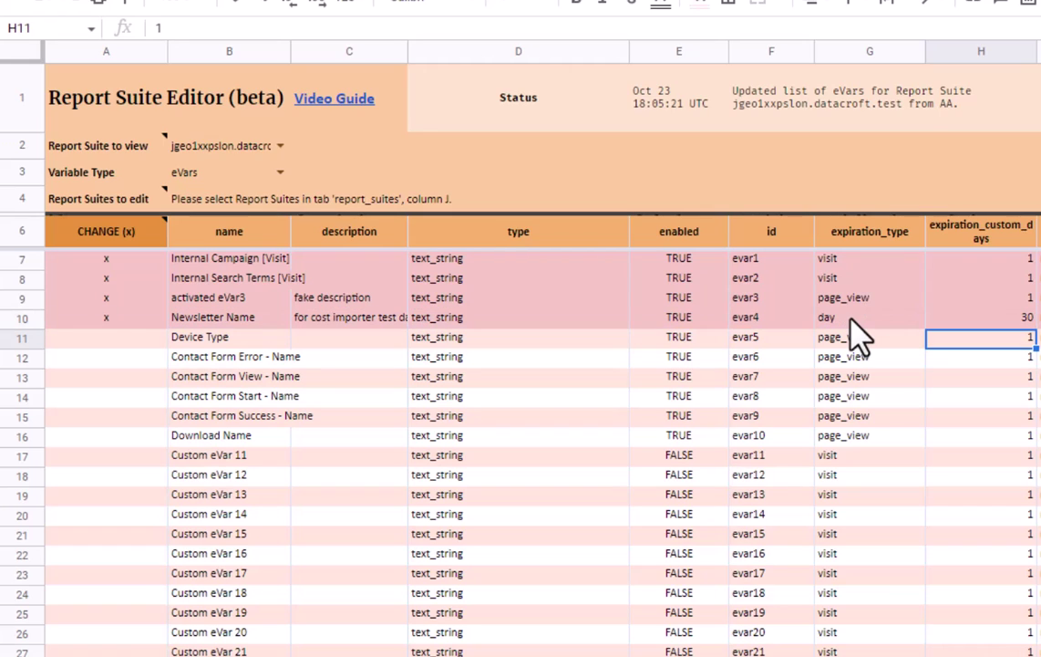
key(Down)
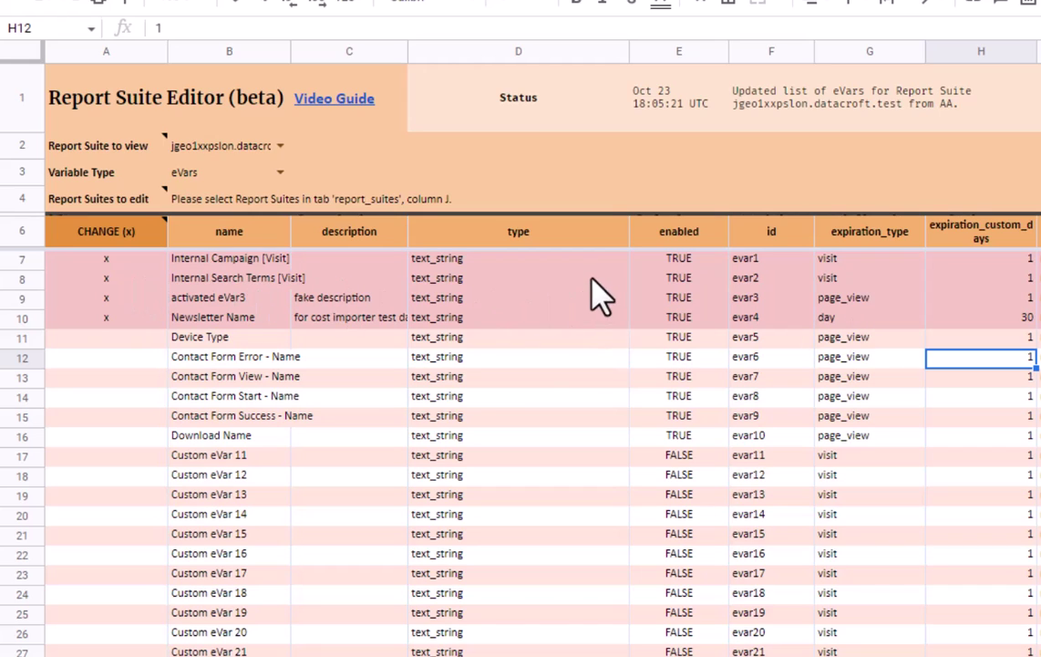
Step: Clear the x in A8 for Internal Search Terms, then read the Report Suites to edit note
click(118, 283)
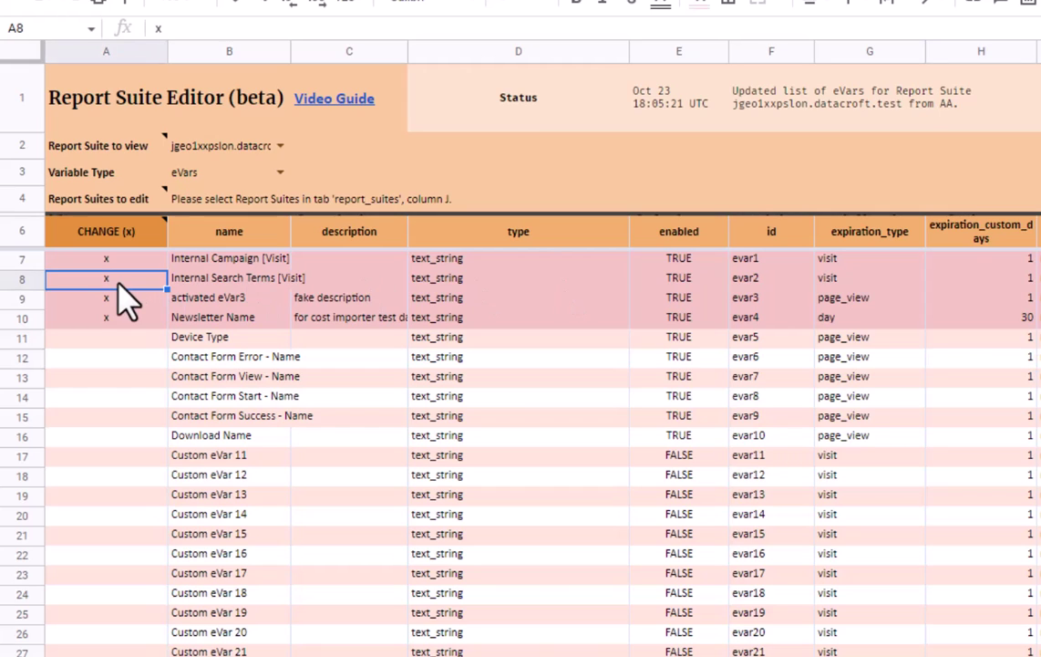
key(BackSpace)
key(Return)
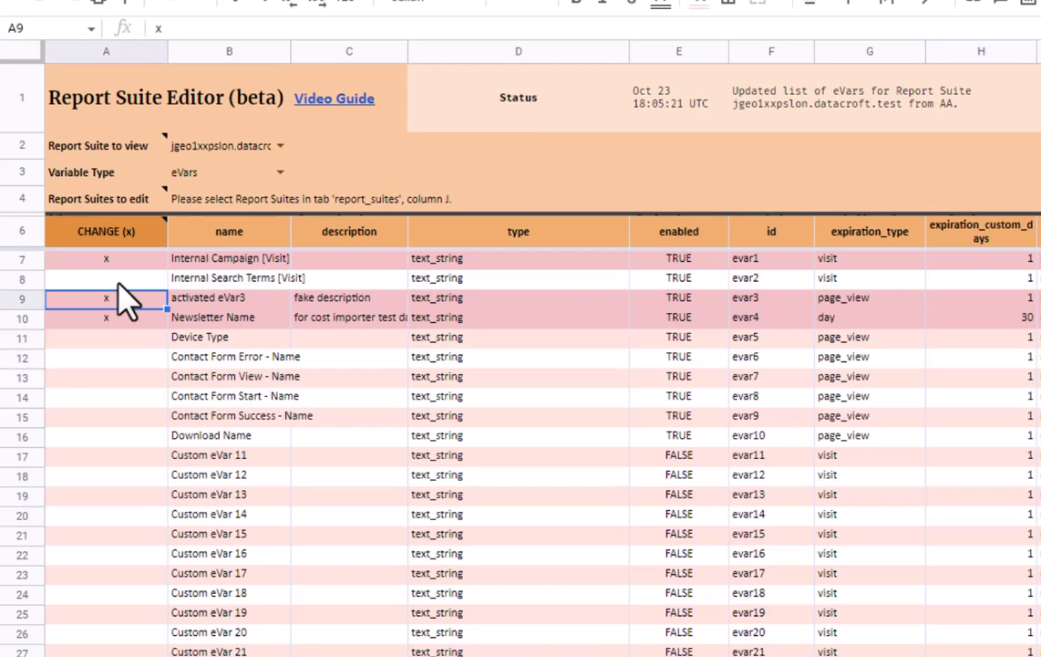
key(Right)
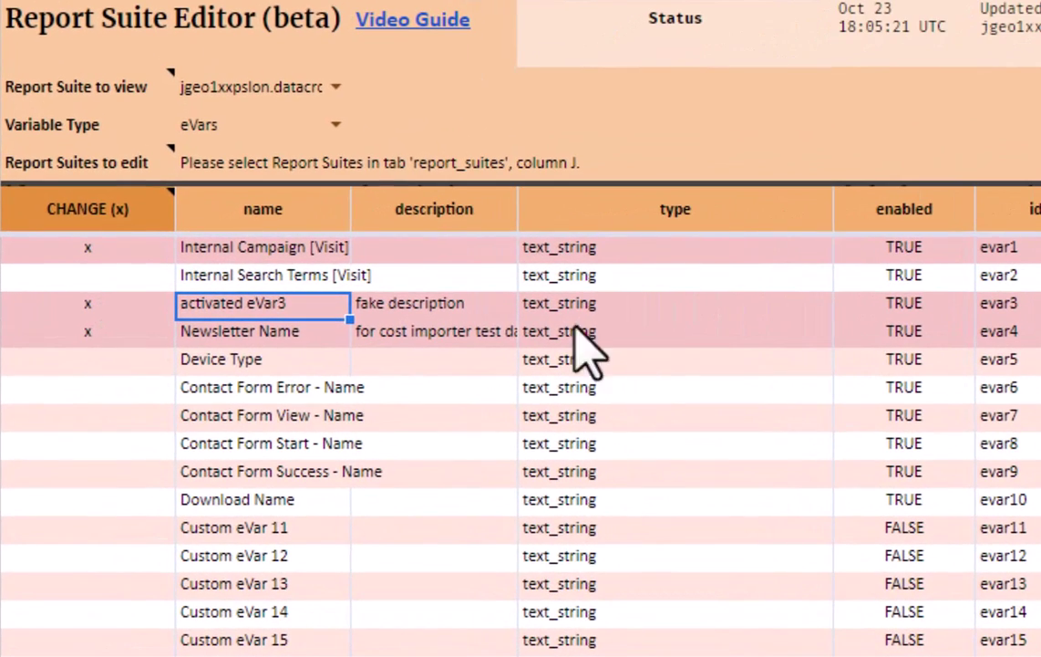
click(133, 164)
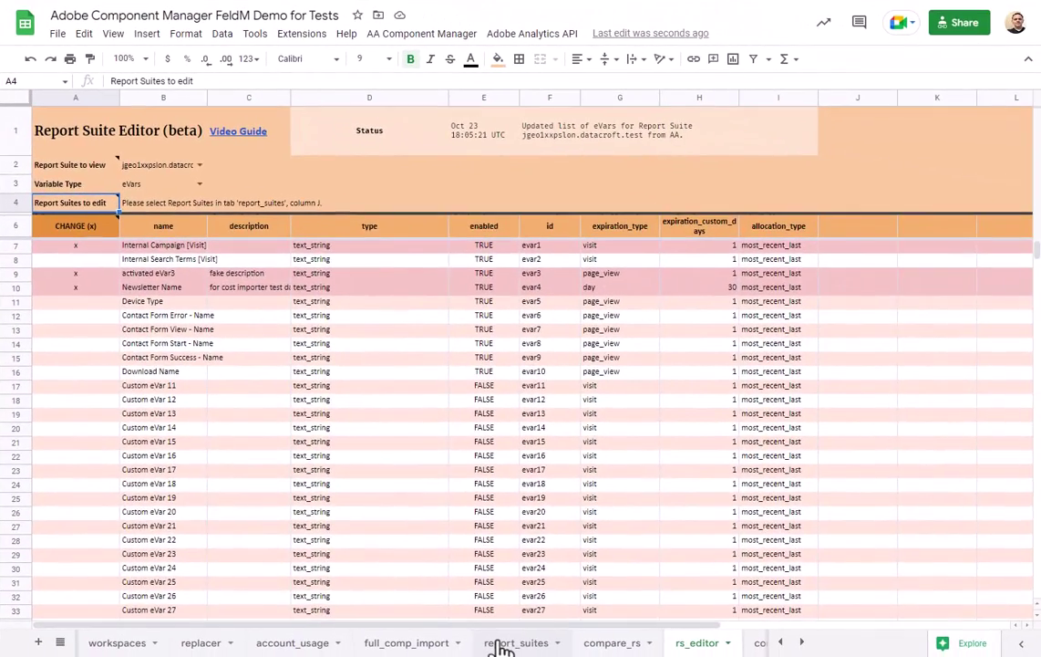
Step: On report_suites, tick the Edit Vars checkbox in column J for Datacroft.de in row 5
click(501, 643)
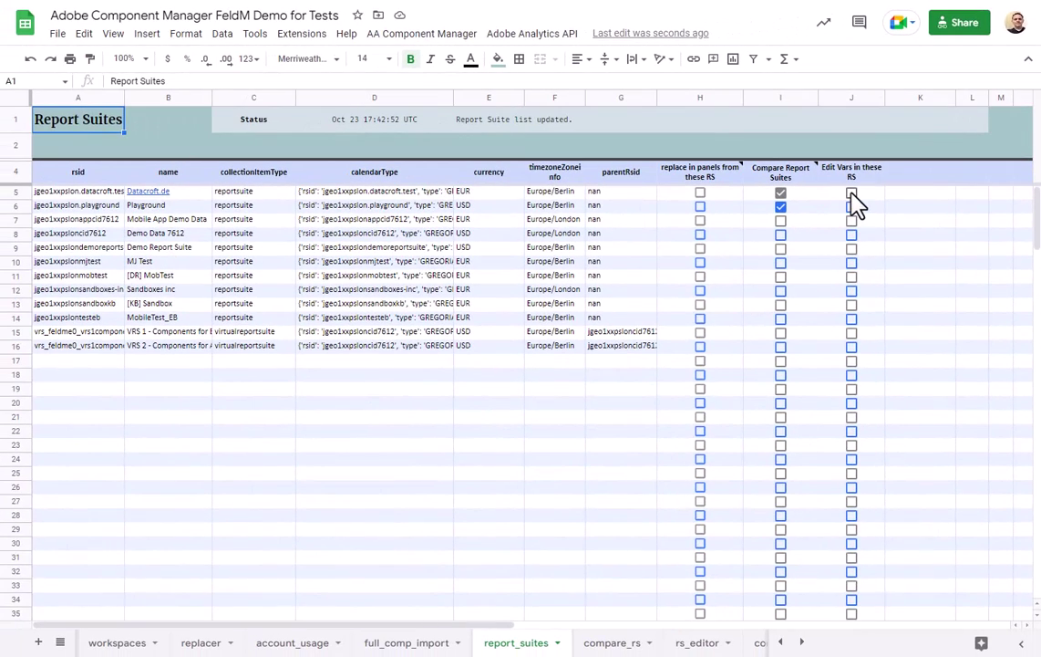
click(850, 192)
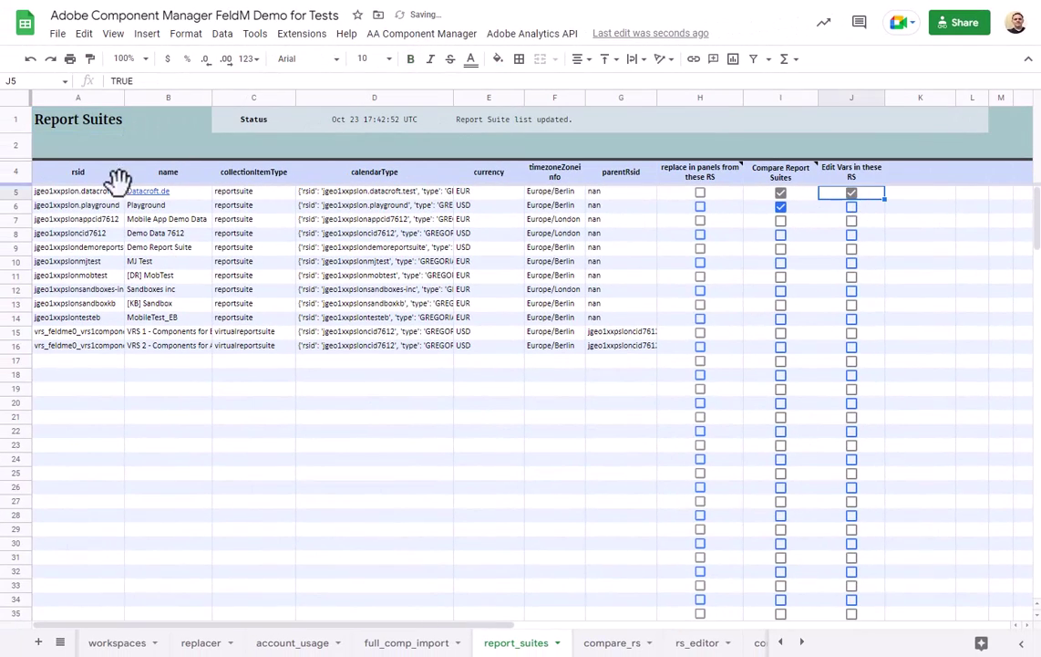
Step: Run RS Editor: Send Variable Updates from rs_editor and confirm the update for jgeo1xxpslon.datacroft.test
click(698, 643)
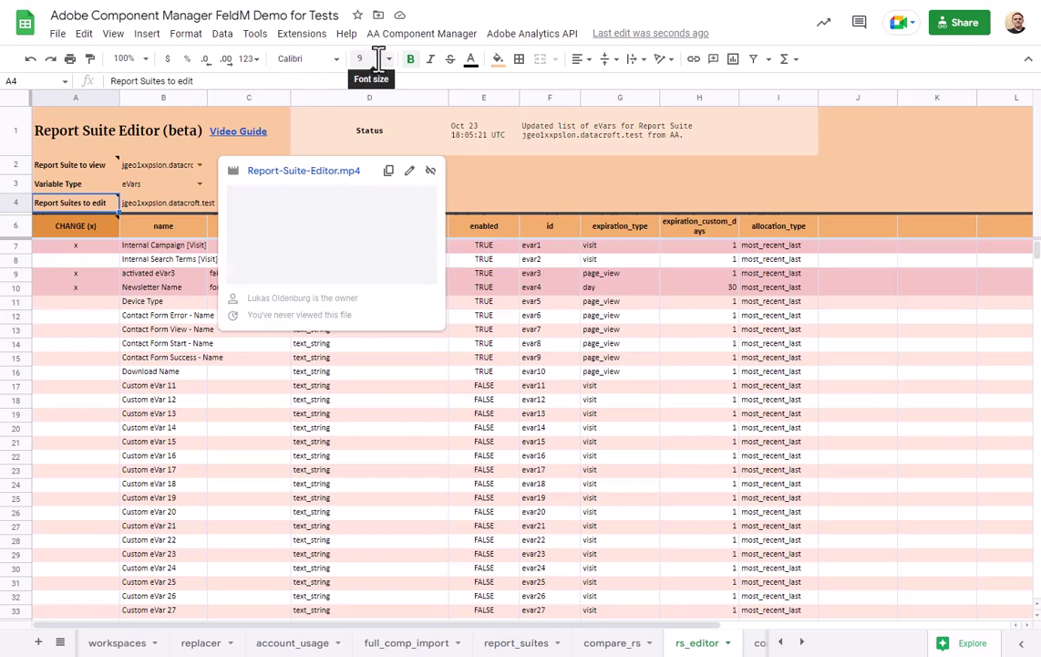
click(478, 162)
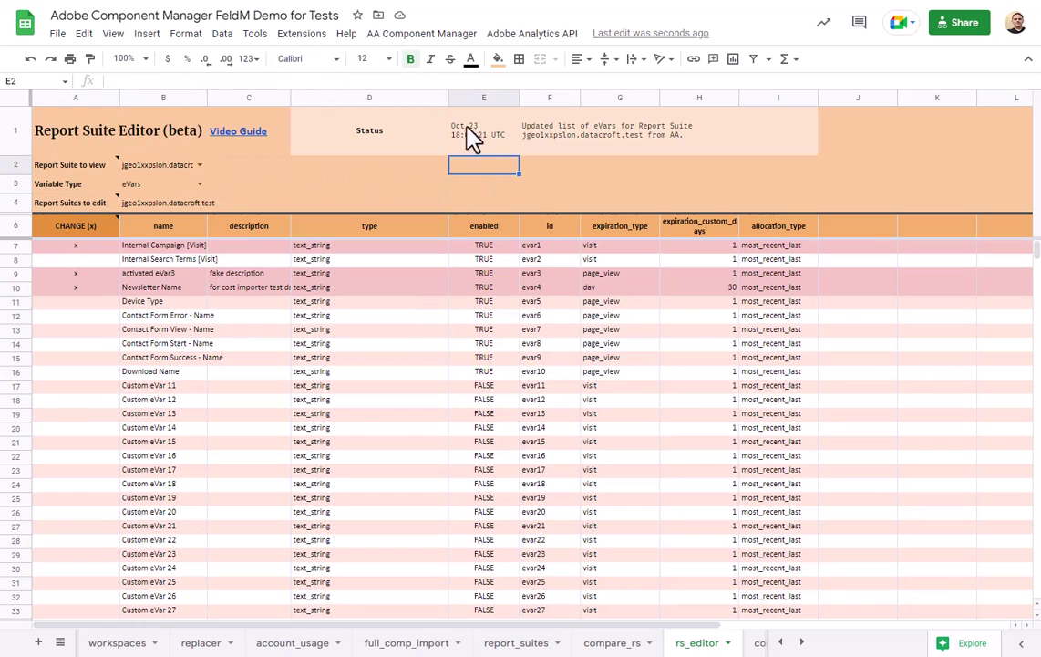
click(427, 44)
mouse_move(404, 126)
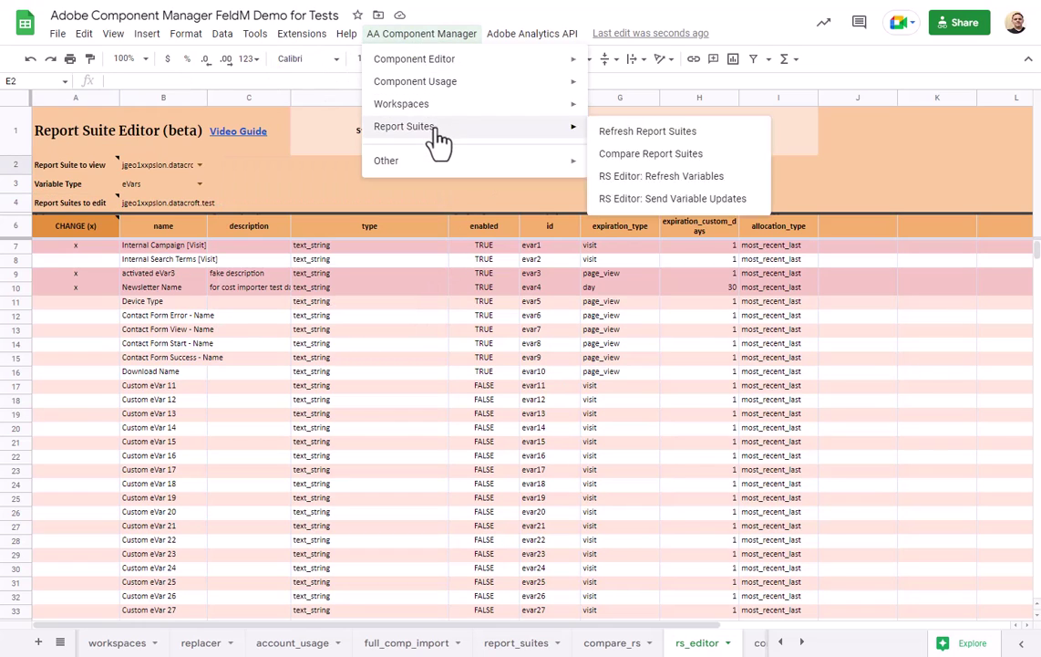
click(614, 206)
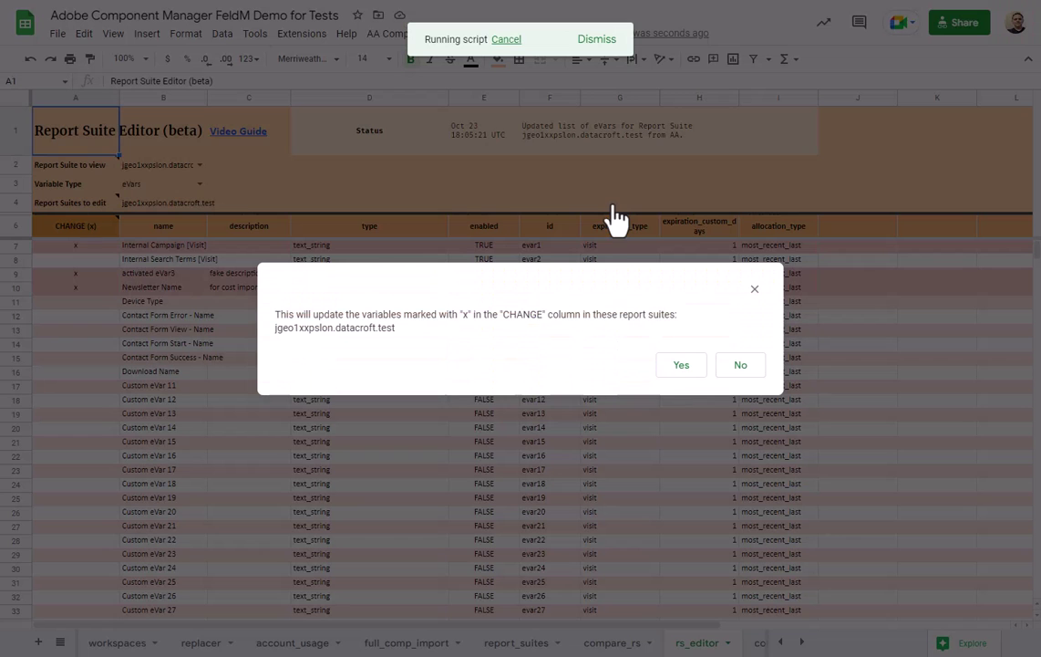
click(683, 368)
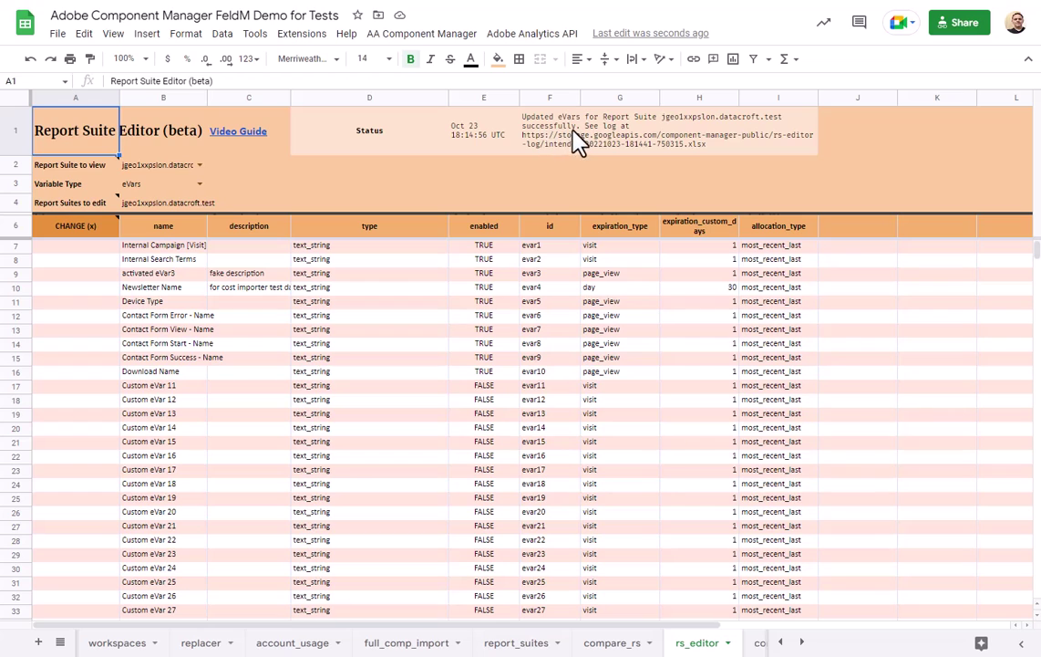
Step: Turn the success status message into a log link and preview the update log
double_click(547, 149)
click(552, 166)
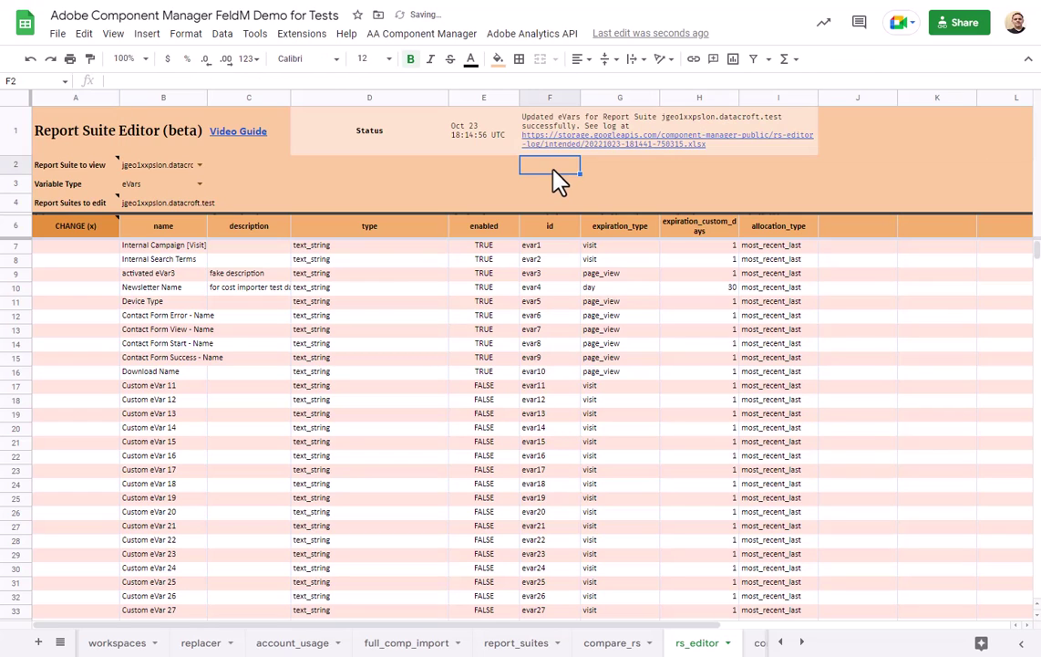
click(543, 148)
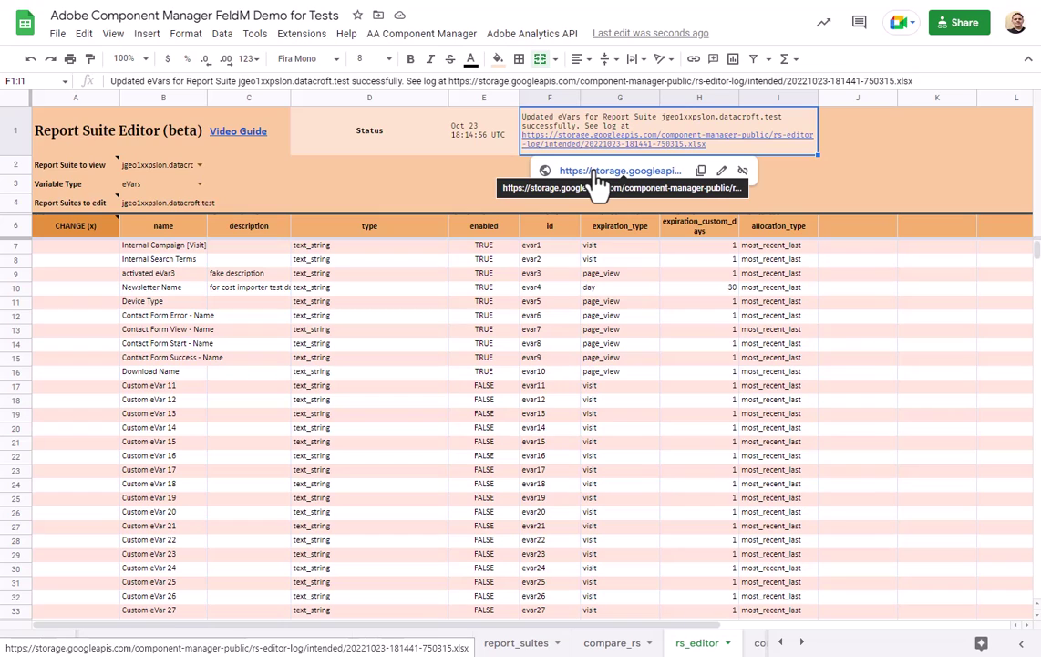
click(481, 167)
scroll(570, 429, down, 10)
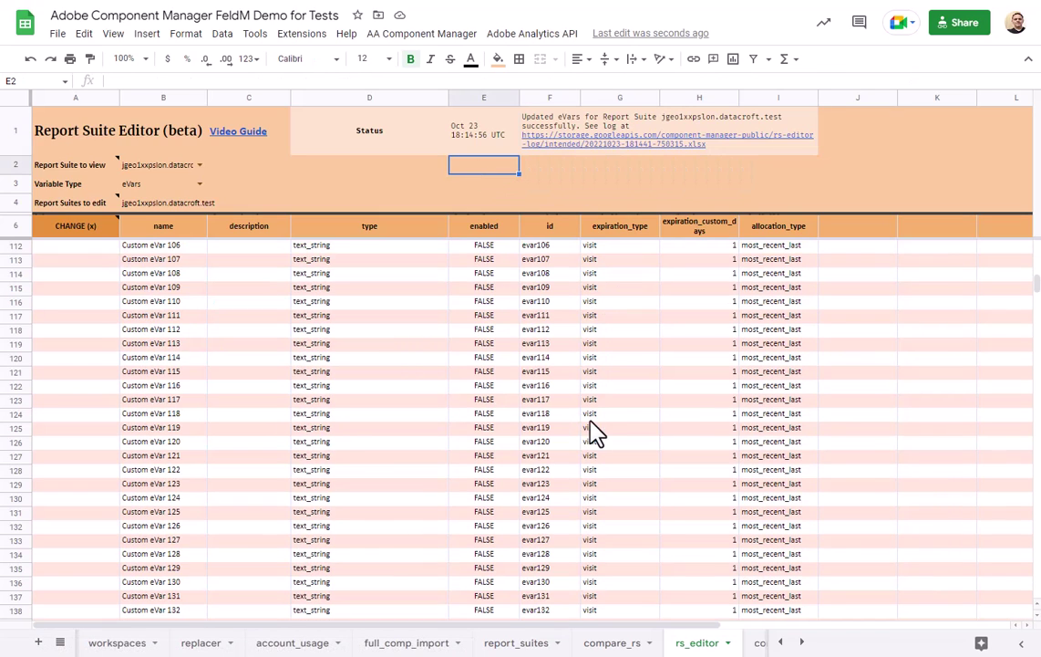
Step: Tick playground, cid7612 and demoreportsuite for editing on report_suites, then return to row 186 of rs_editor
click(522, 644)
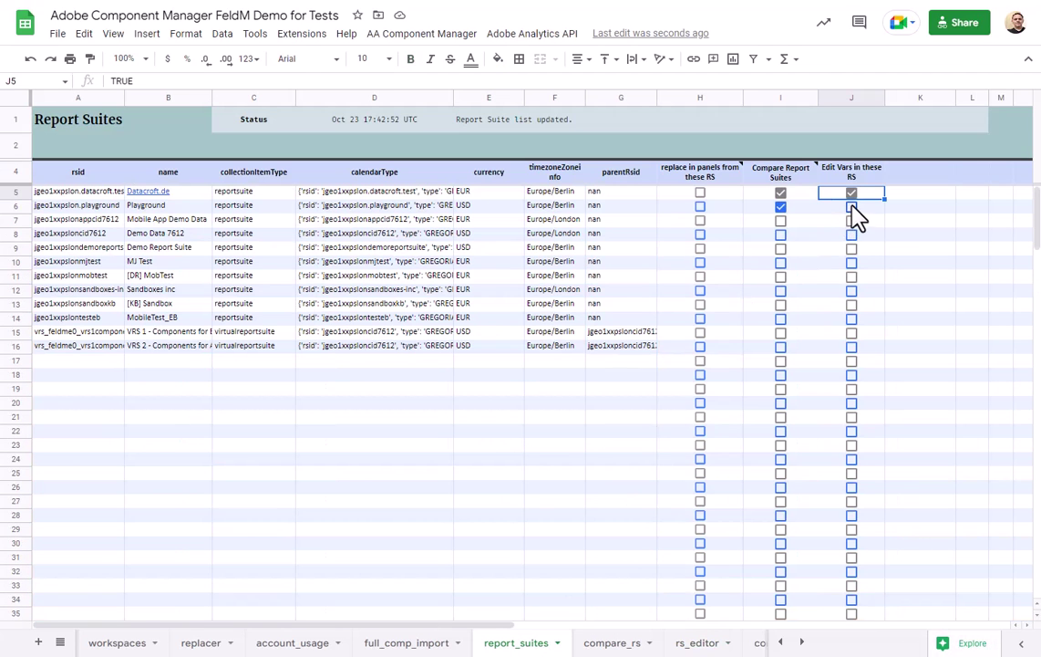
click(852, 206)
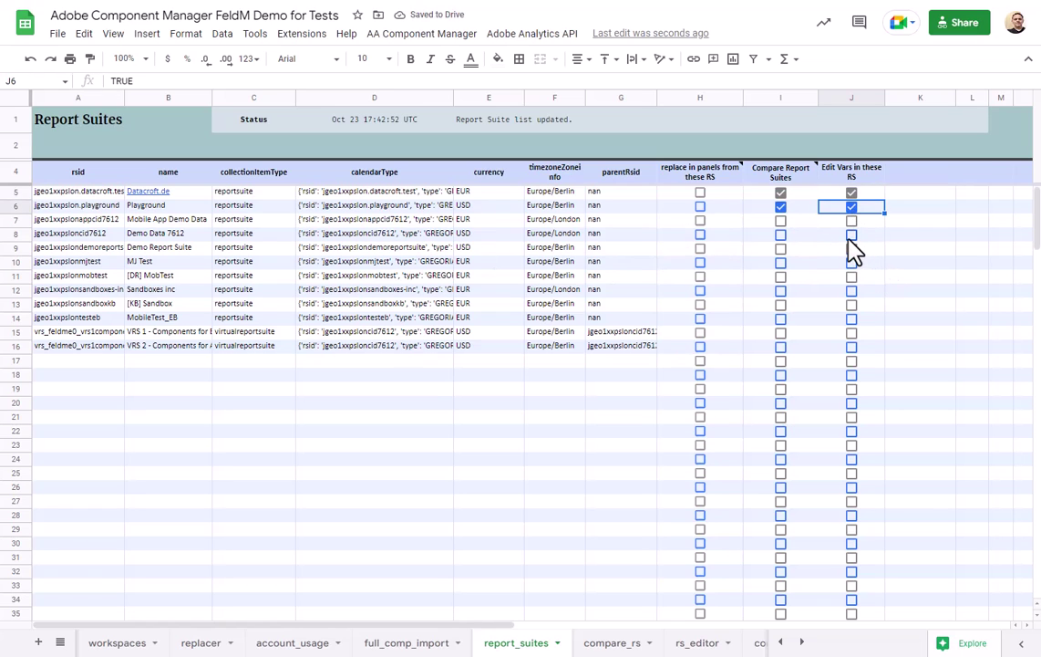
click(852, 234)
click(852, 248)
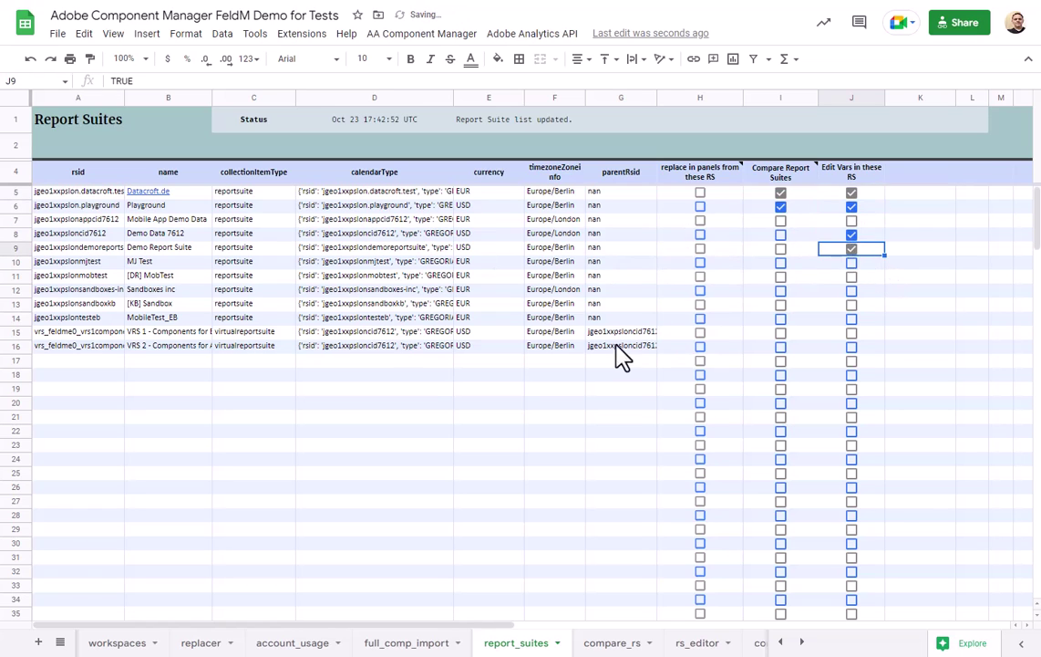
click(695, 643)
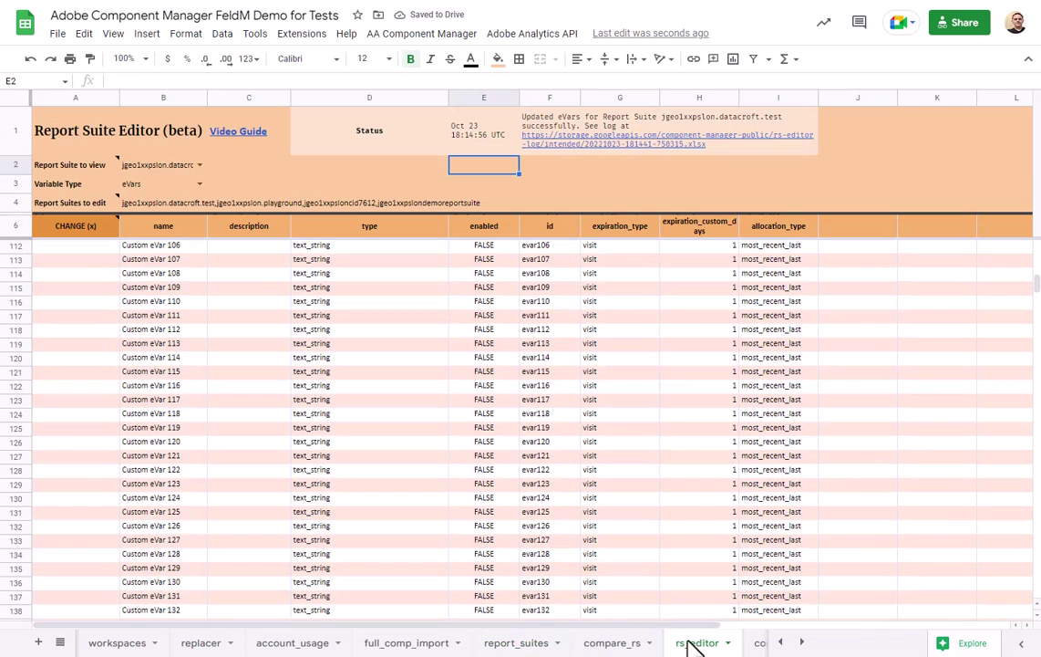
scroll(442, 534, down, 5)
scroll(447, 534, down, 5)
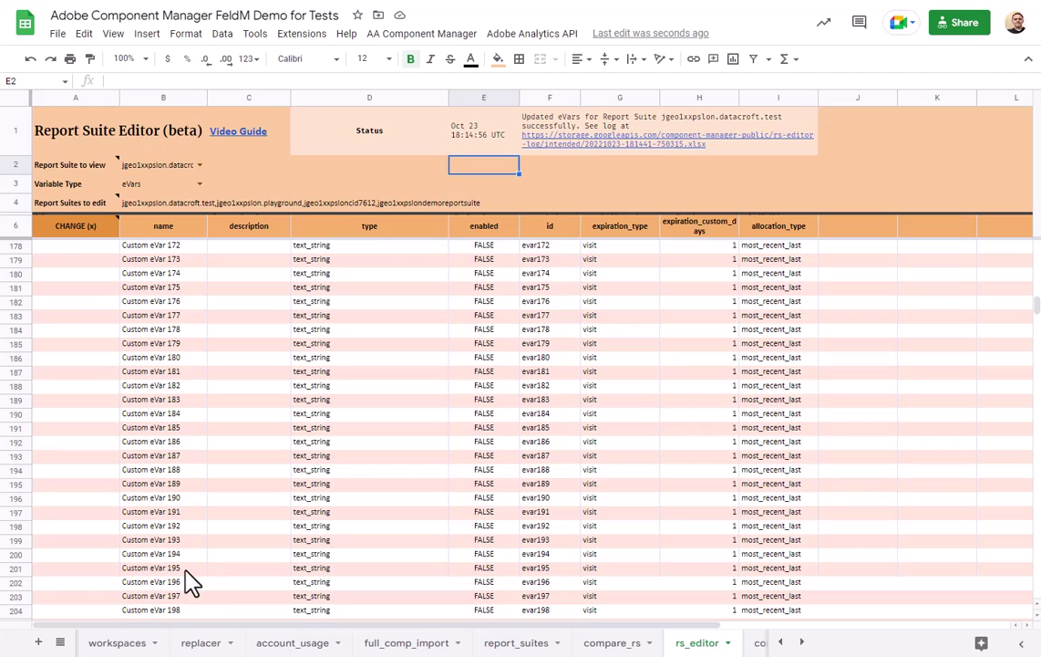
scroll(190, 570, up, 1)
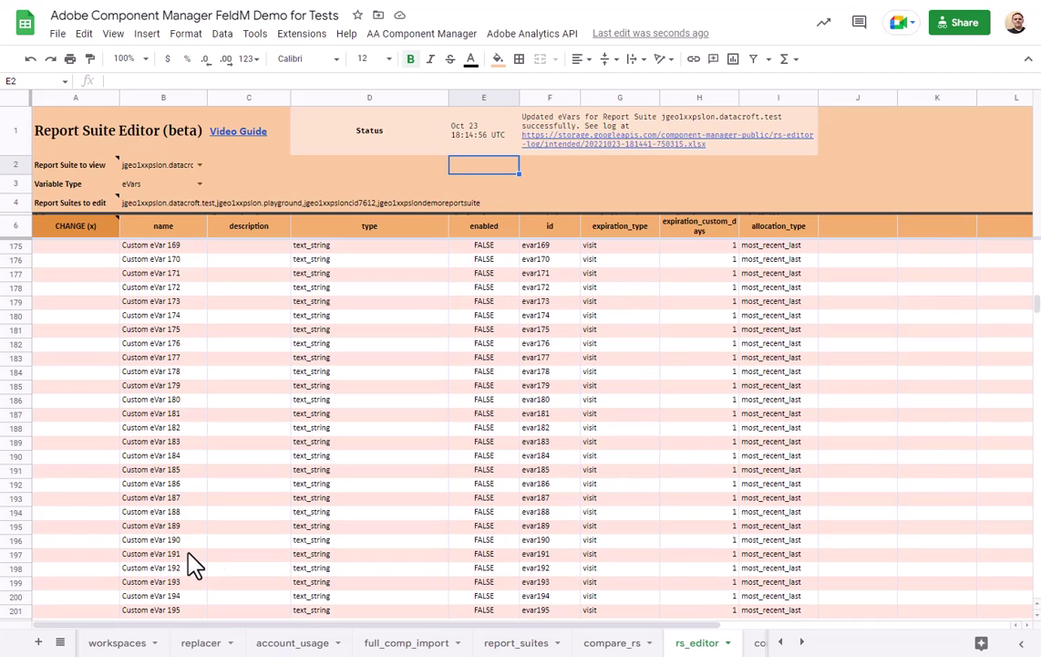
scroll(194, 559, up, 1)
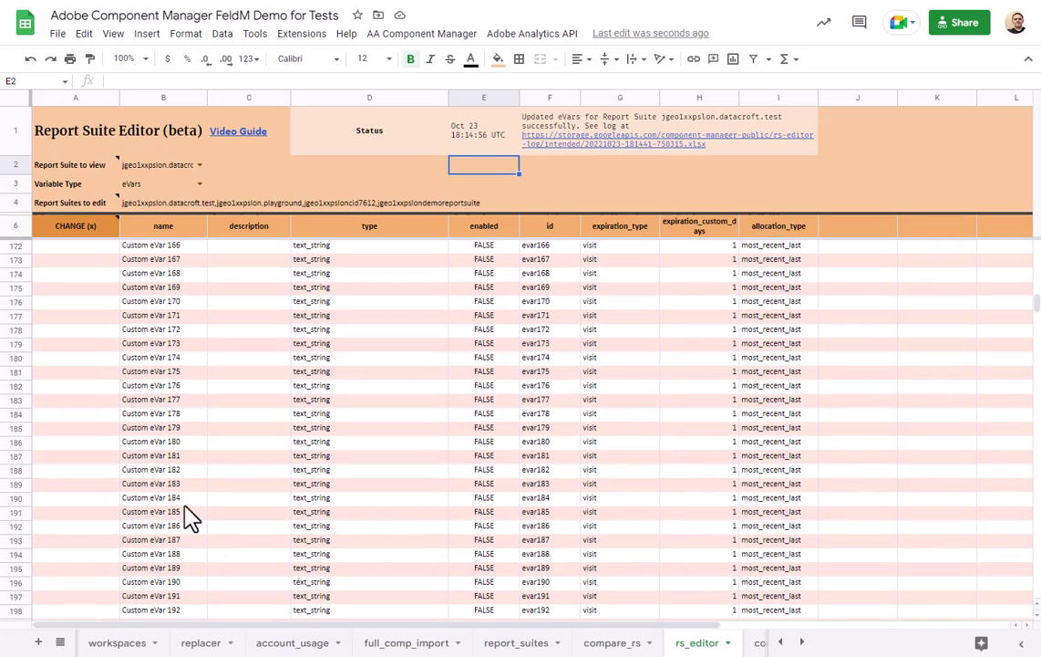
Step: Rename evar180 to 'changed eVar180'
click(173, 444)
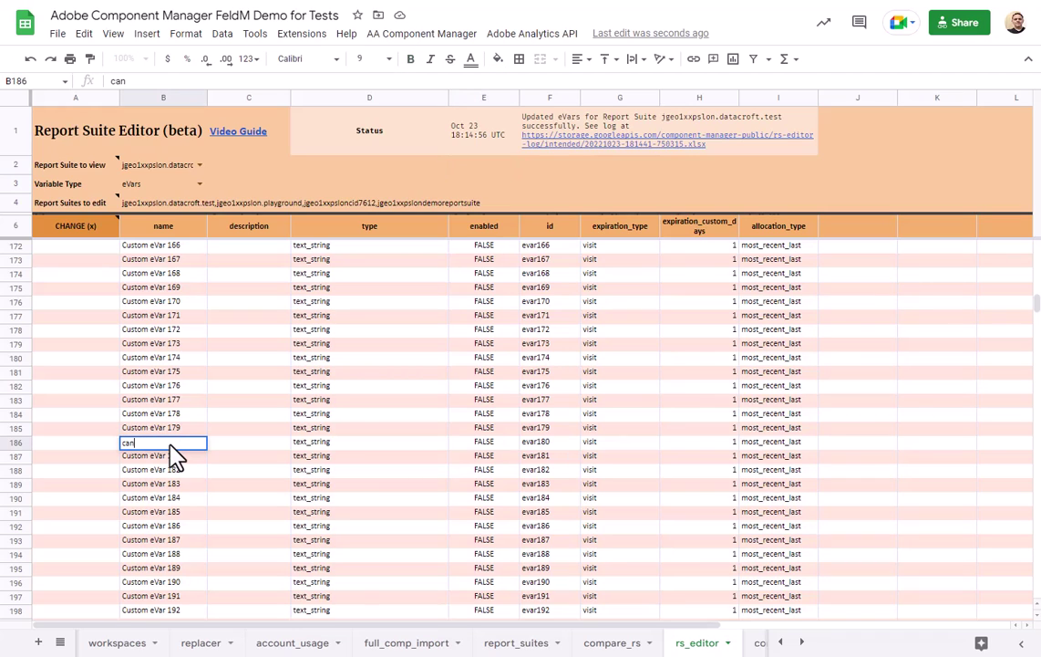
text(changed eVar)
text(180)
key(Return)
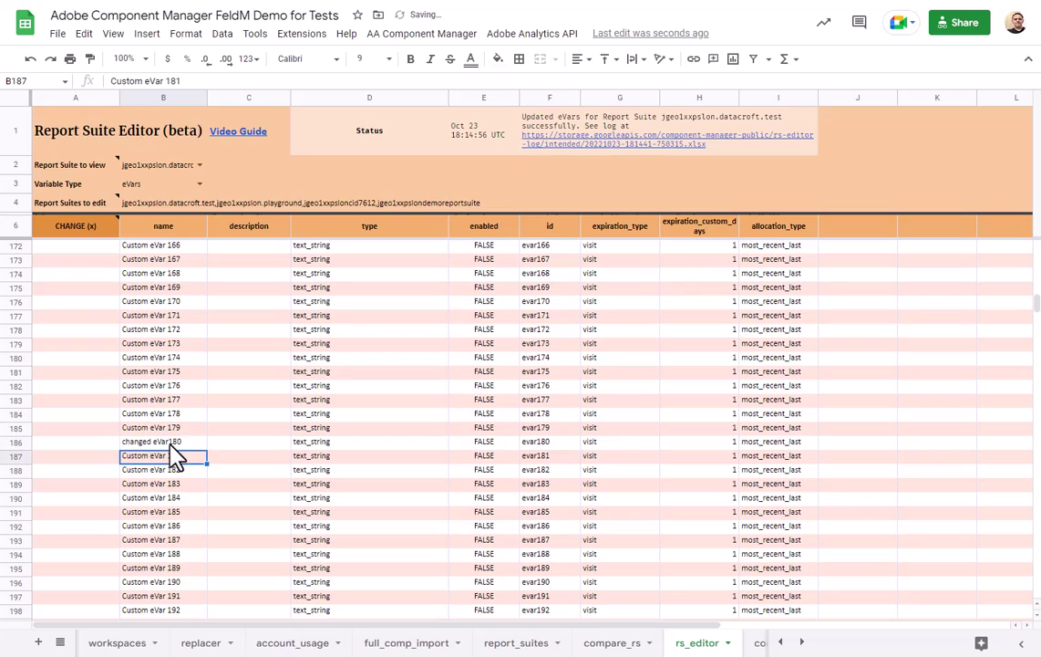
Step: Give eVar180 the description 'just a test'
click(170, 447)
key(Right)
key(Right)
click(240, 446)
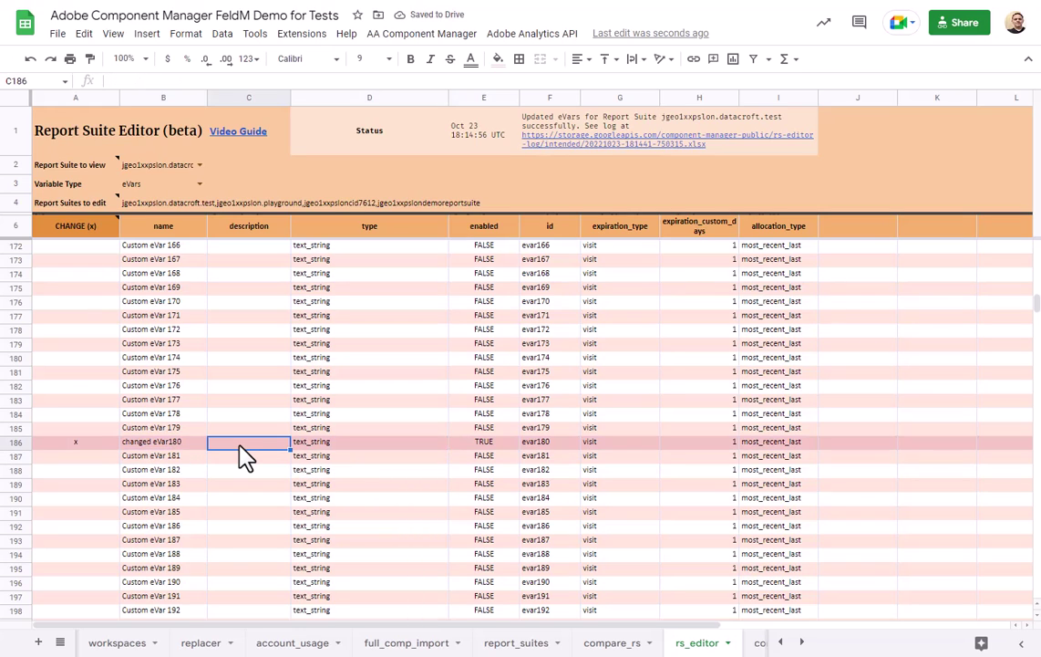
double_click(240, 446)
text(just a test)
key(Return)
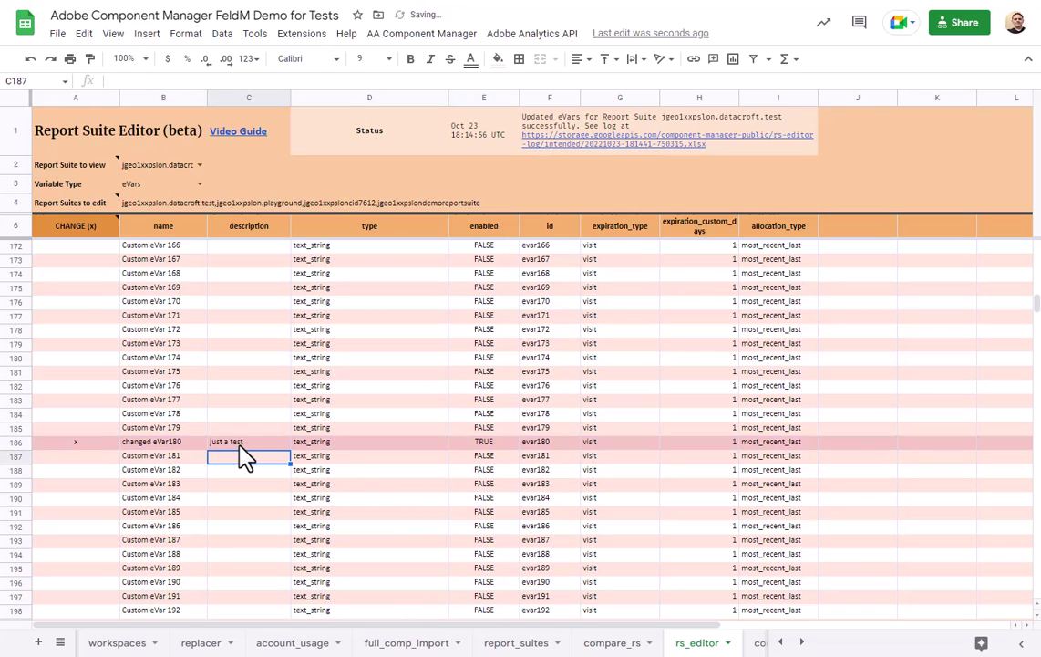
click(146, 203)
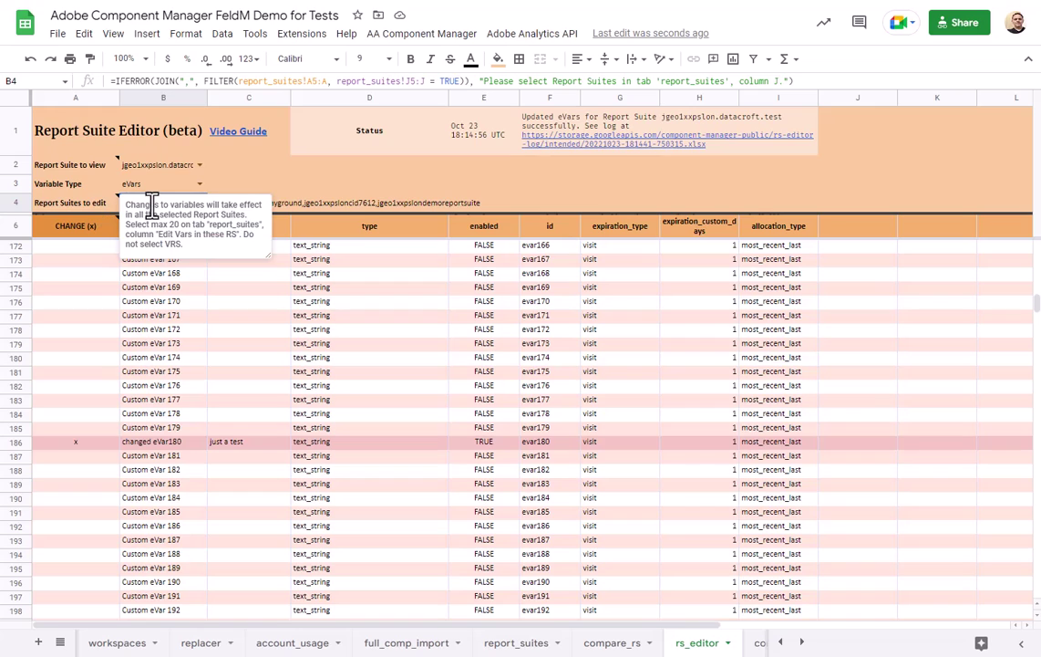
Step: Run Send Variable Updates and confirm sending the eVar180 change to all four suites
click(422, 39)
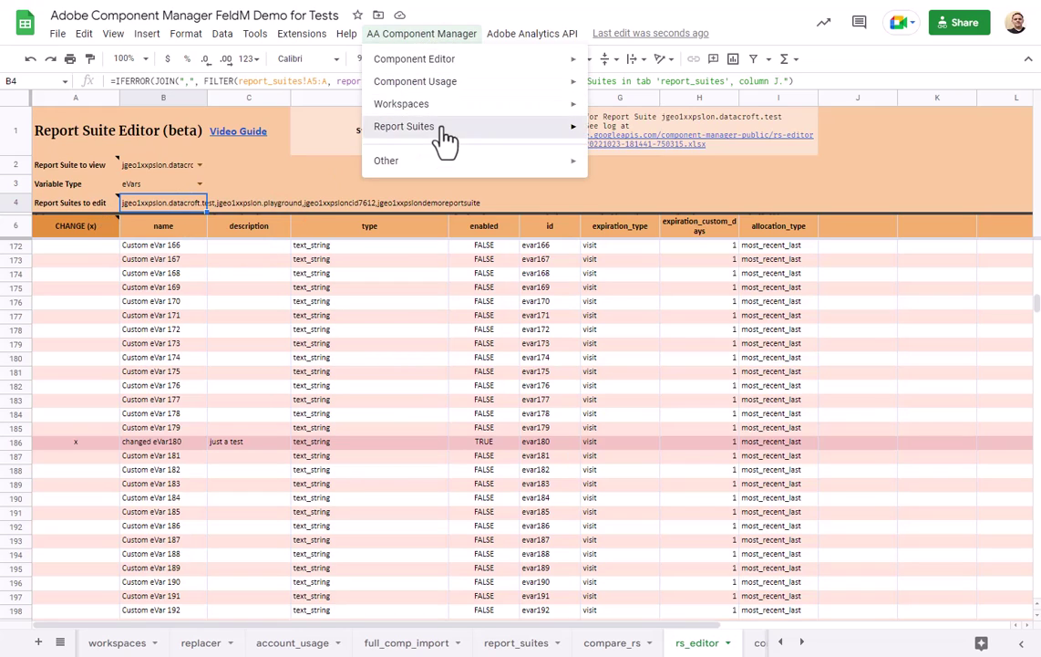
mouse_move(404, 126)
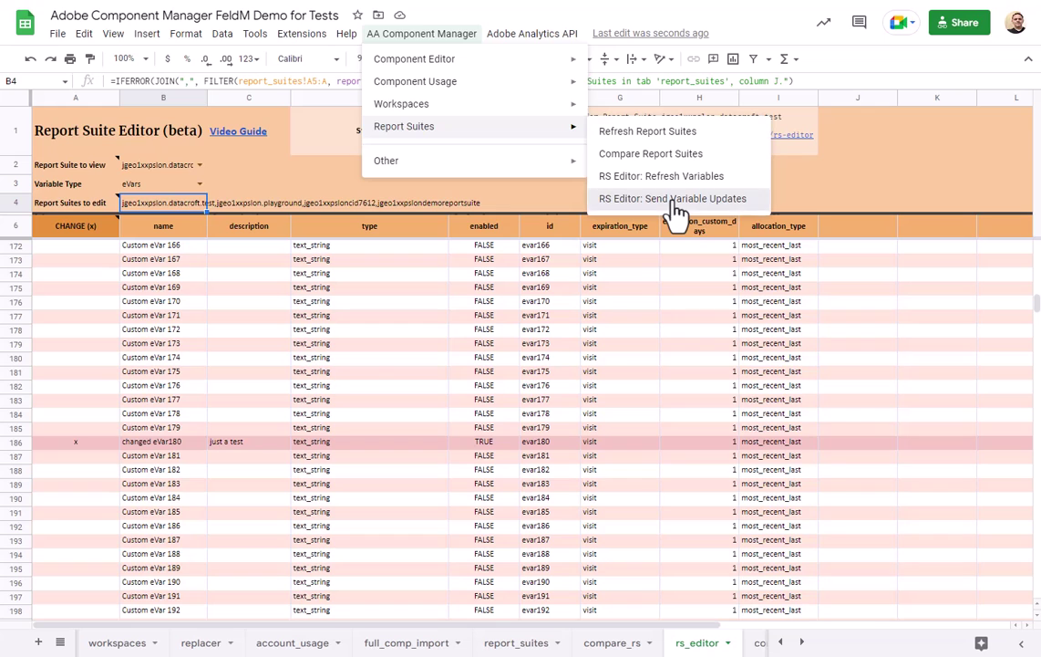
click(675, 201)
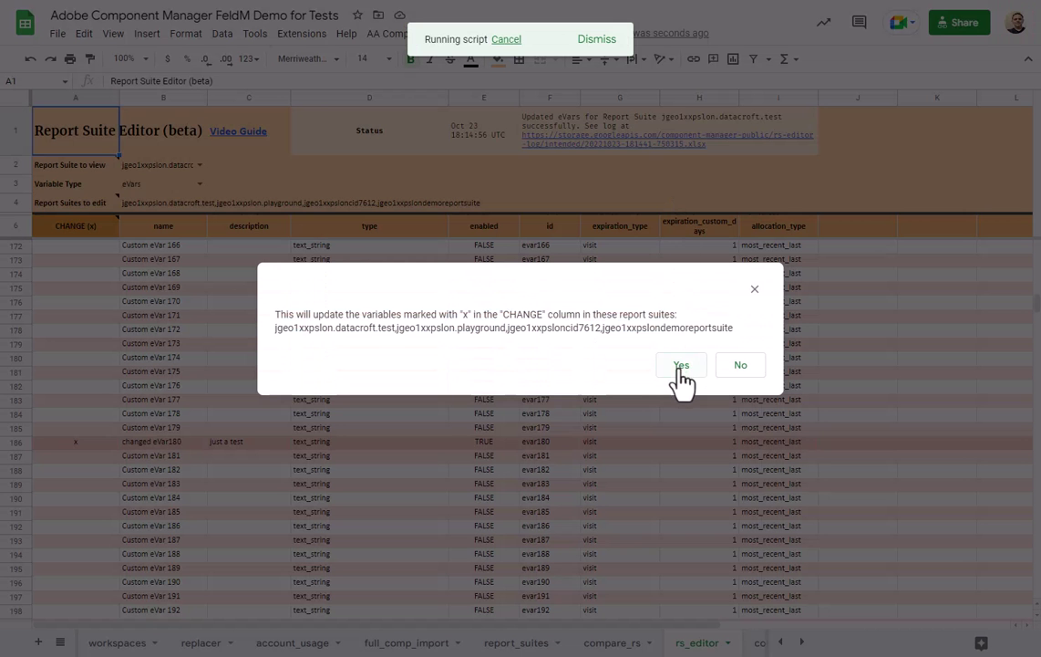
click(682, 366)
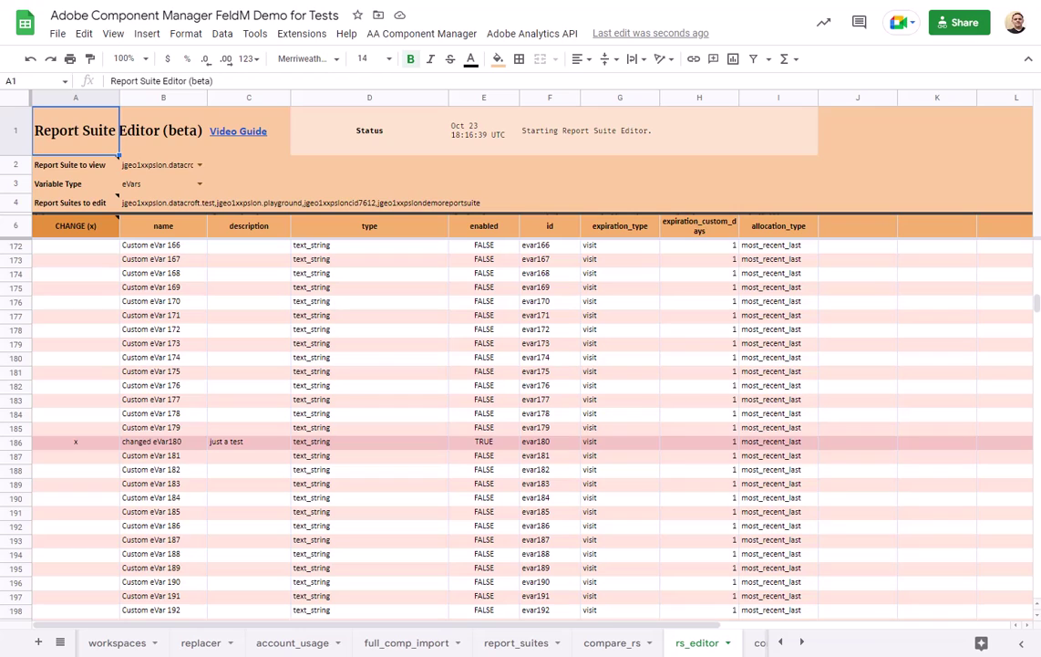
click(571, 206)
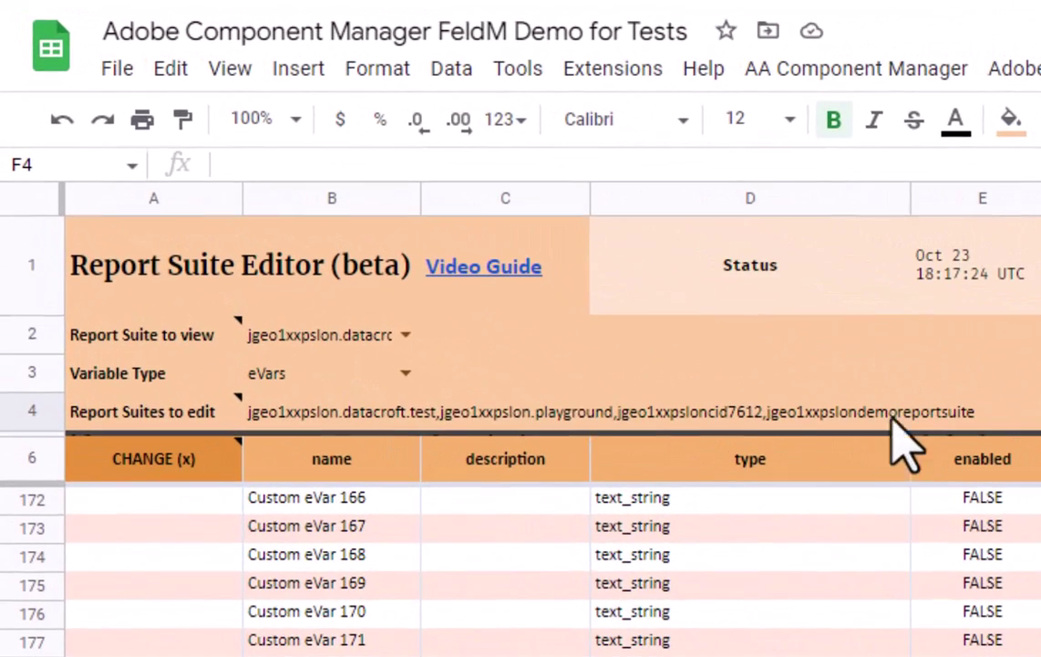
Step: Choose jgeo1xxpslondemoreportsuite in B2 and confirm Refresh Variables from Adobe Analytics
click(406, 334)
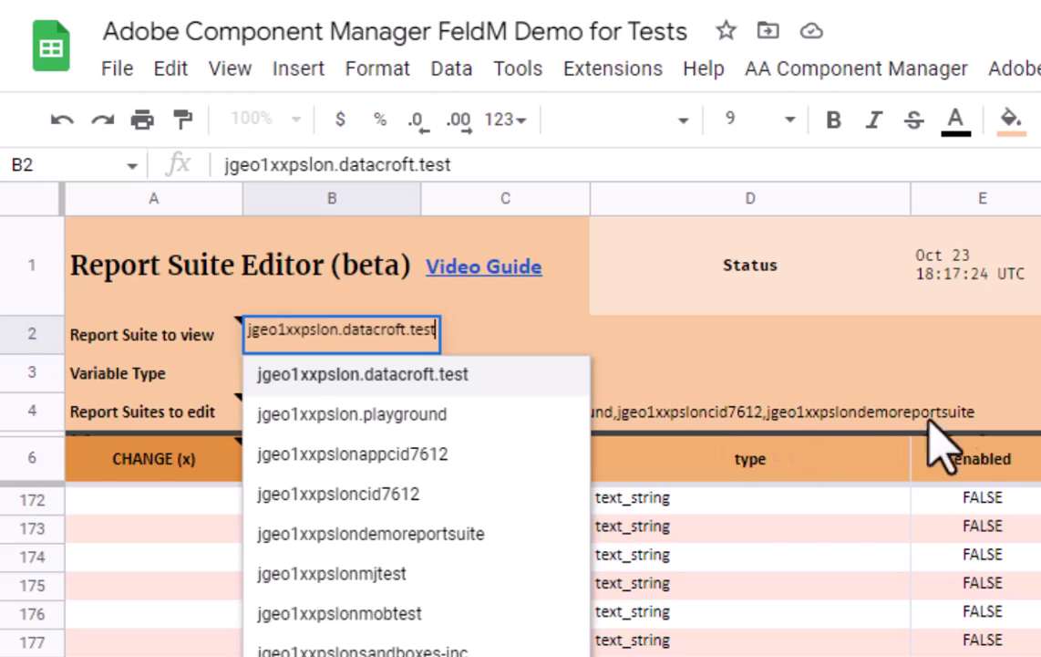
click(437, 536)
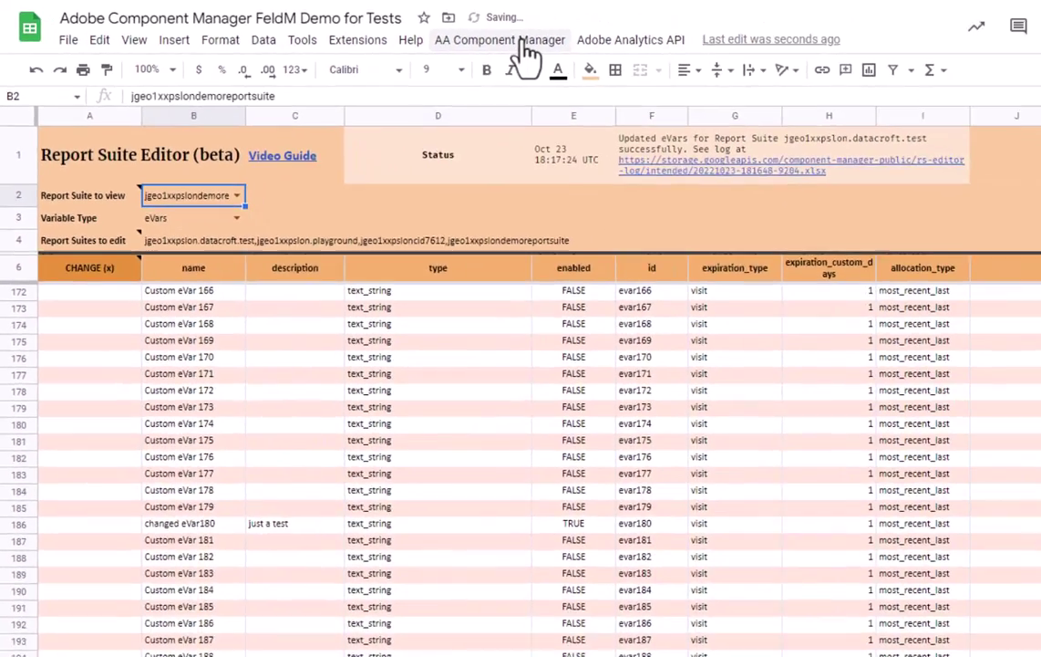
click(422, 32)
mouse_move(404, 126)
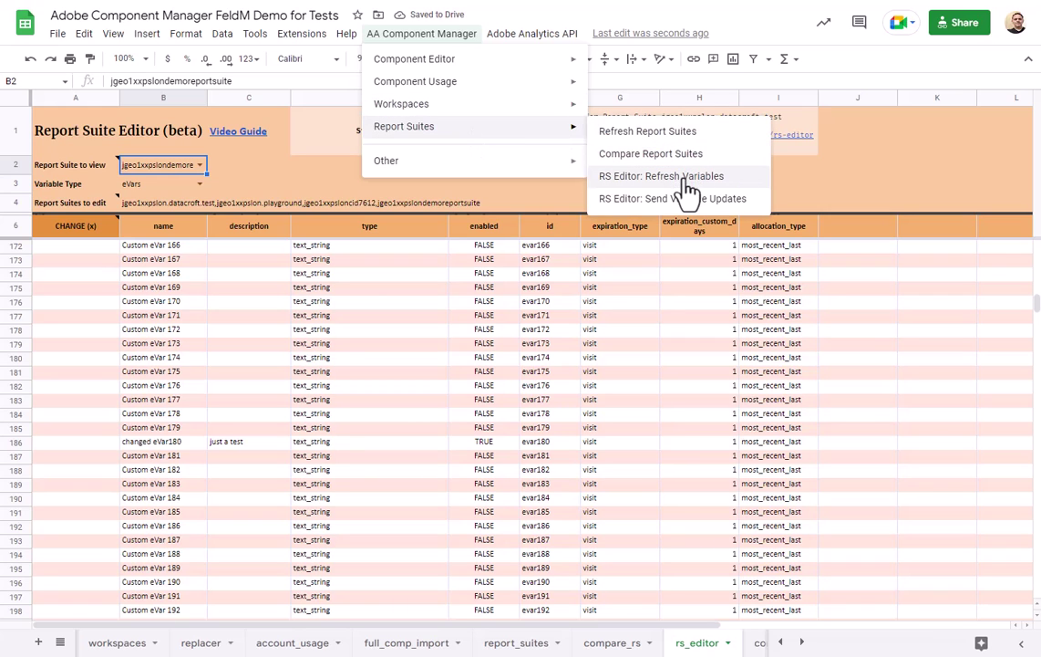
click(688, 178)
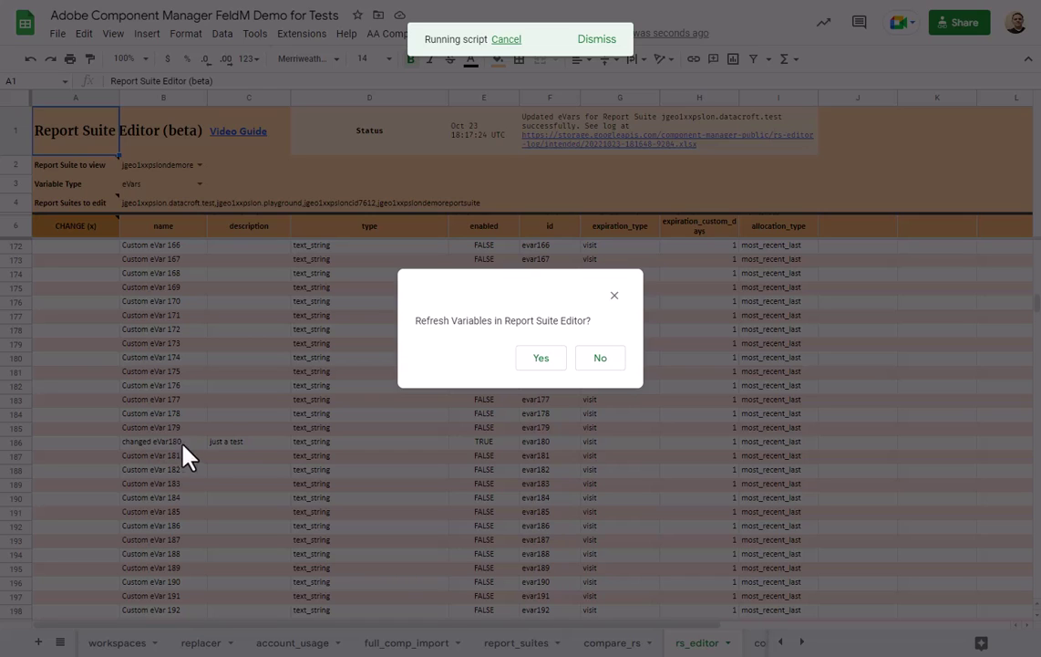
click(544, 362)
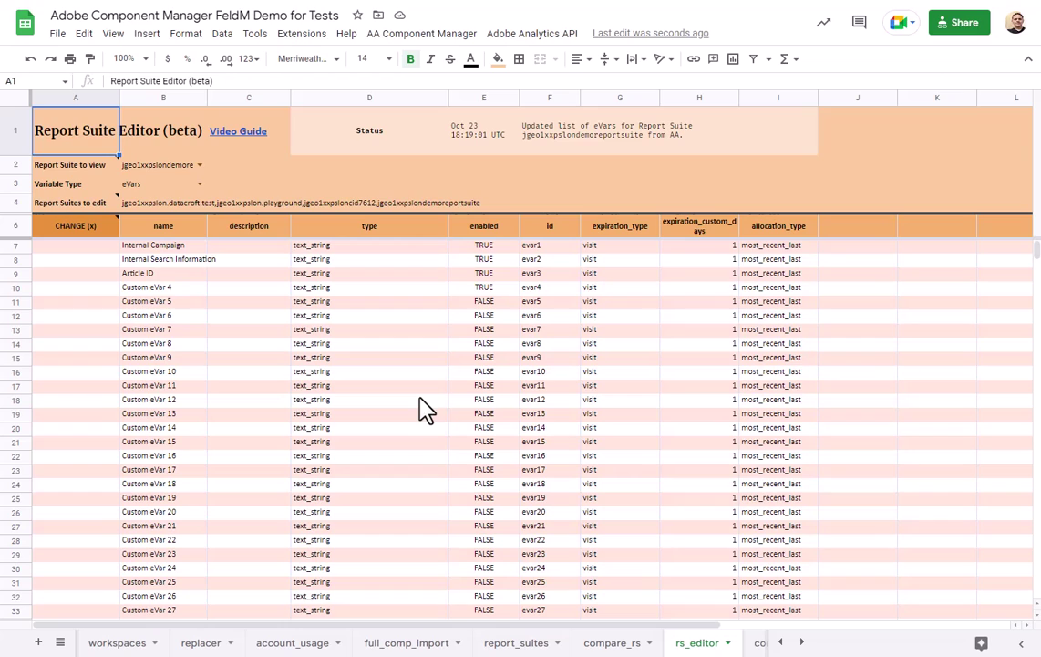
click(157, 165)
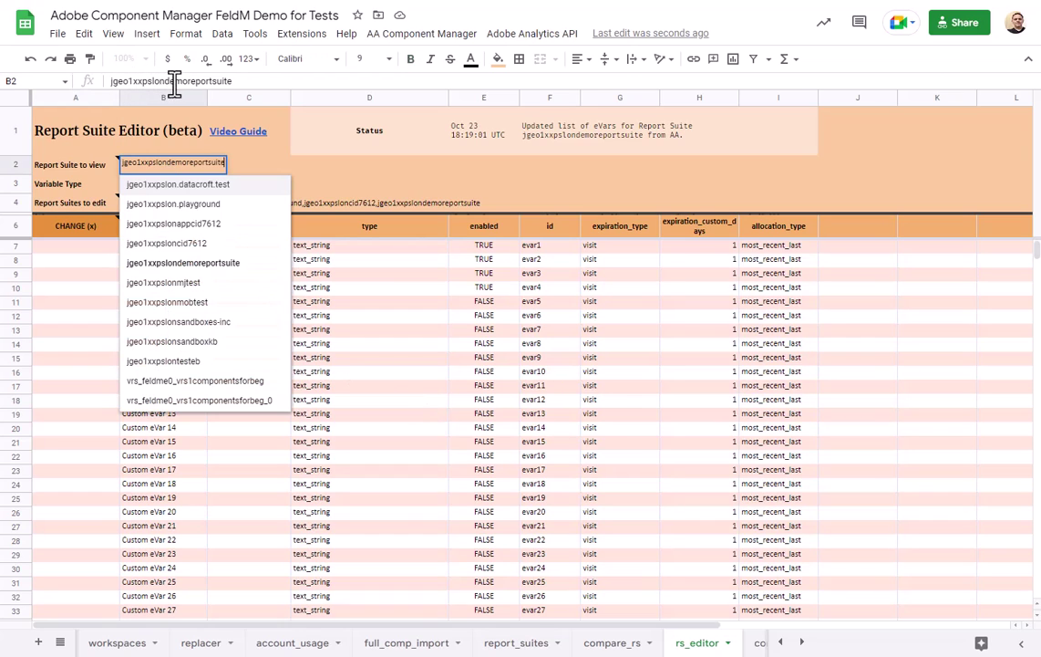
click(351, 301)
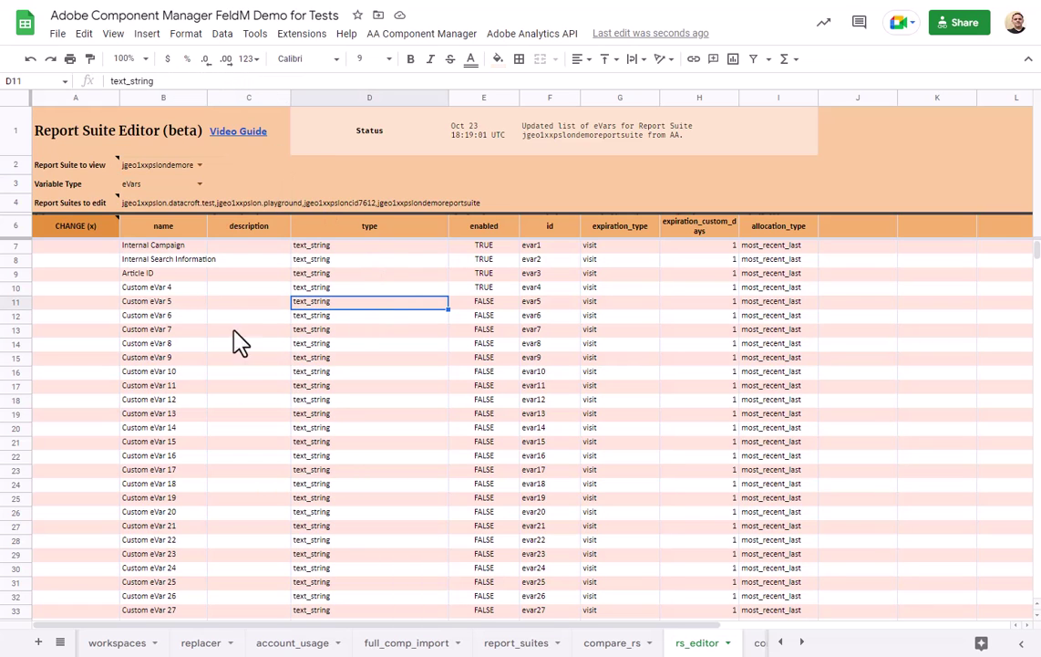
scroll(182, 383, down, 4)
scroll(183, 383, down, 5)
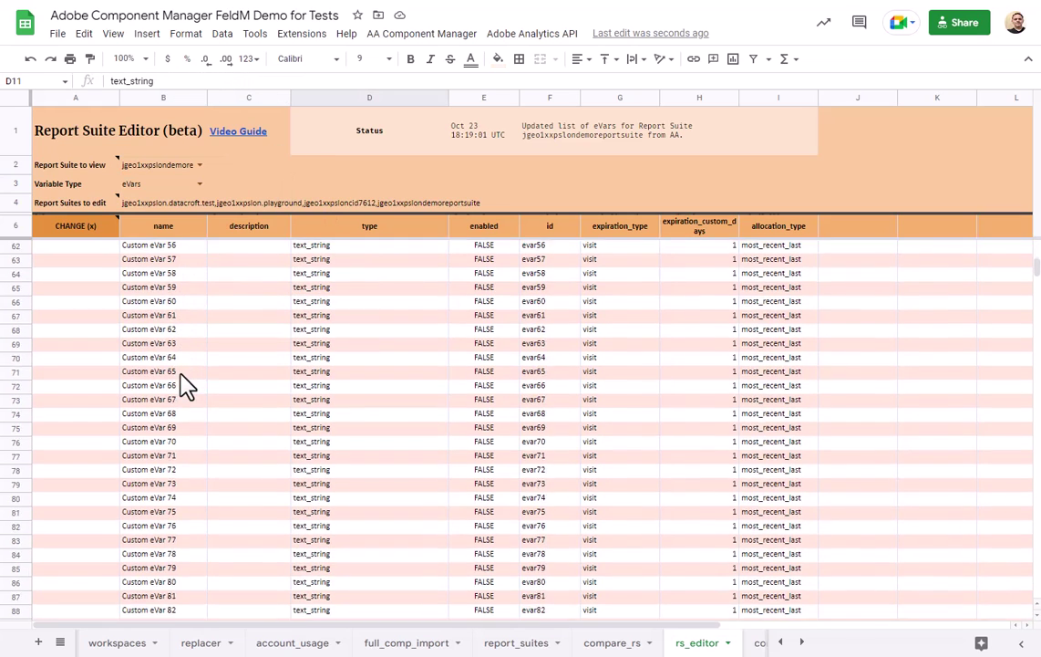
scroll(182, 383, down, 7)
scroll(182, 384, down, 4)
scroll(183, 384, down, 6)
scroll(181, 378, down, 2)
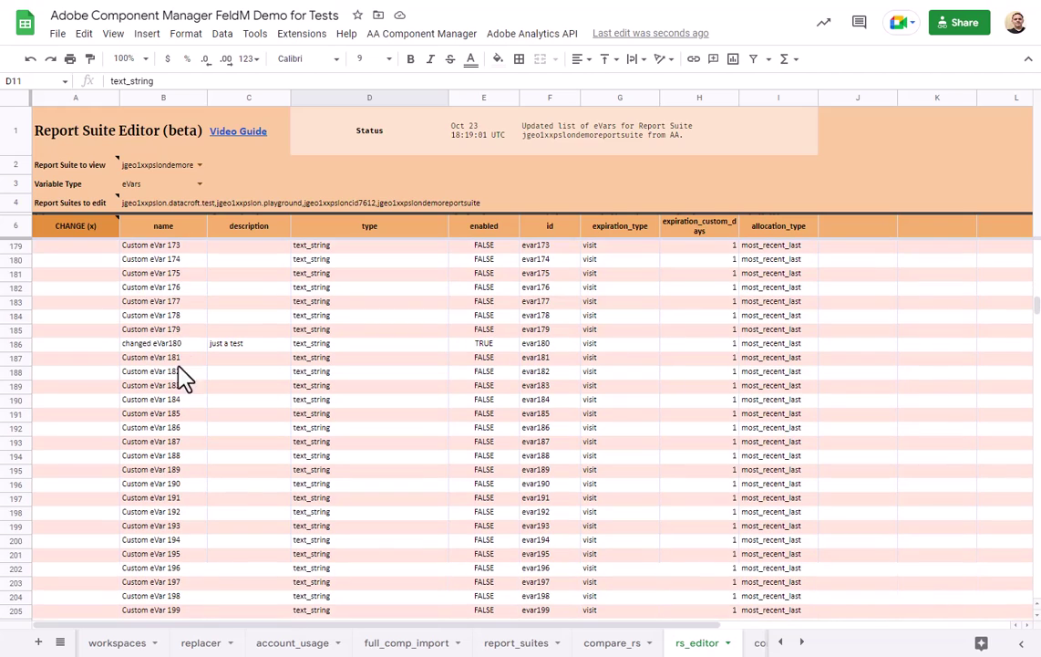
click(155, 347)
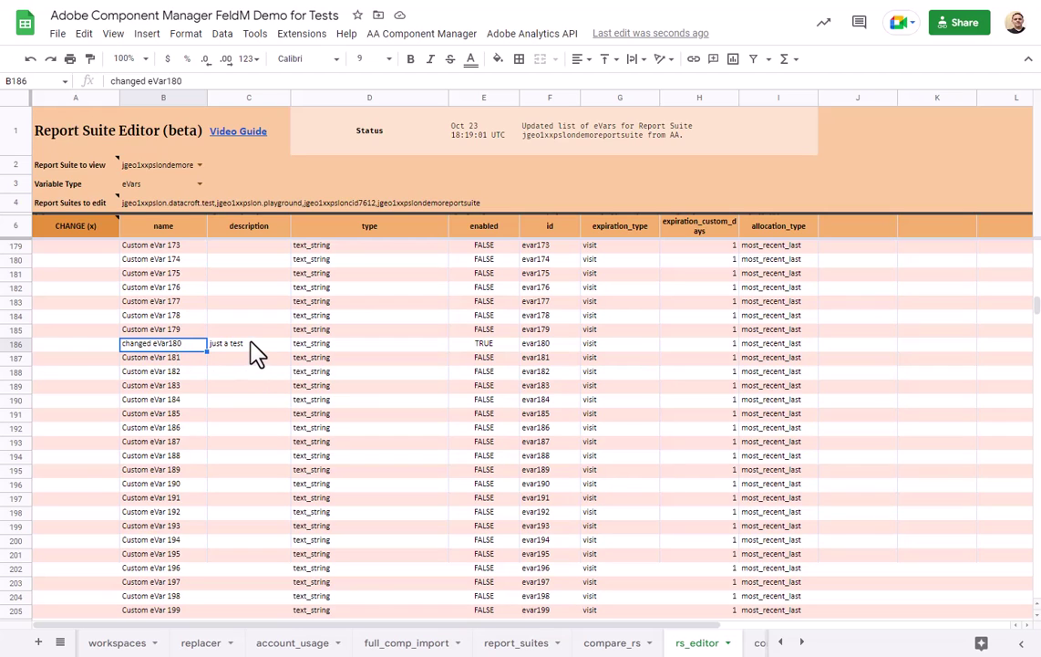
click(253, 350)
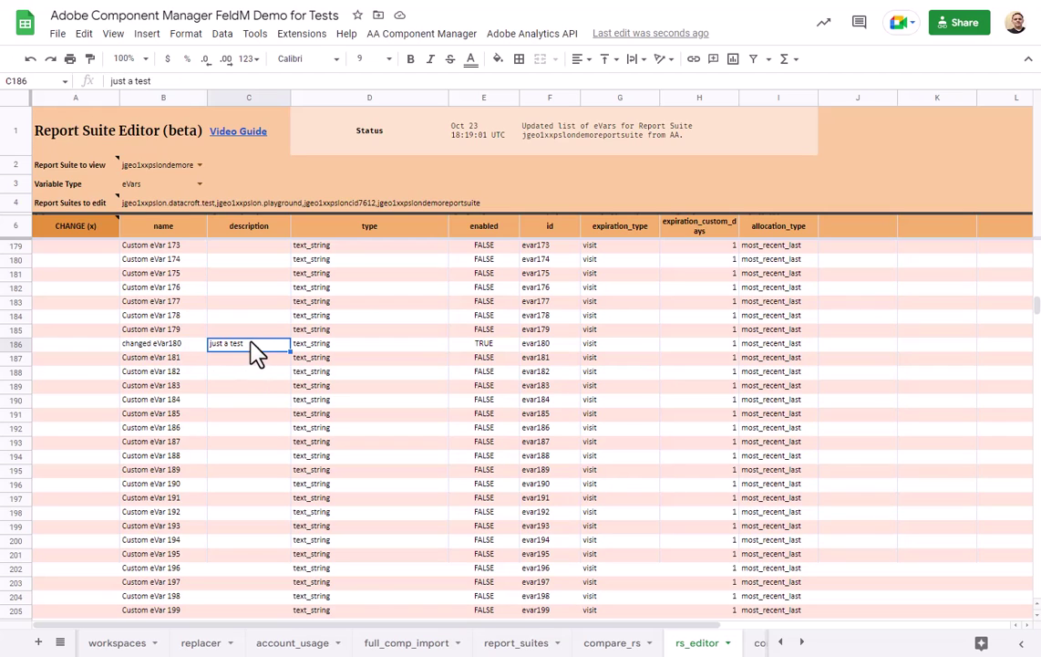
click(486, 350)
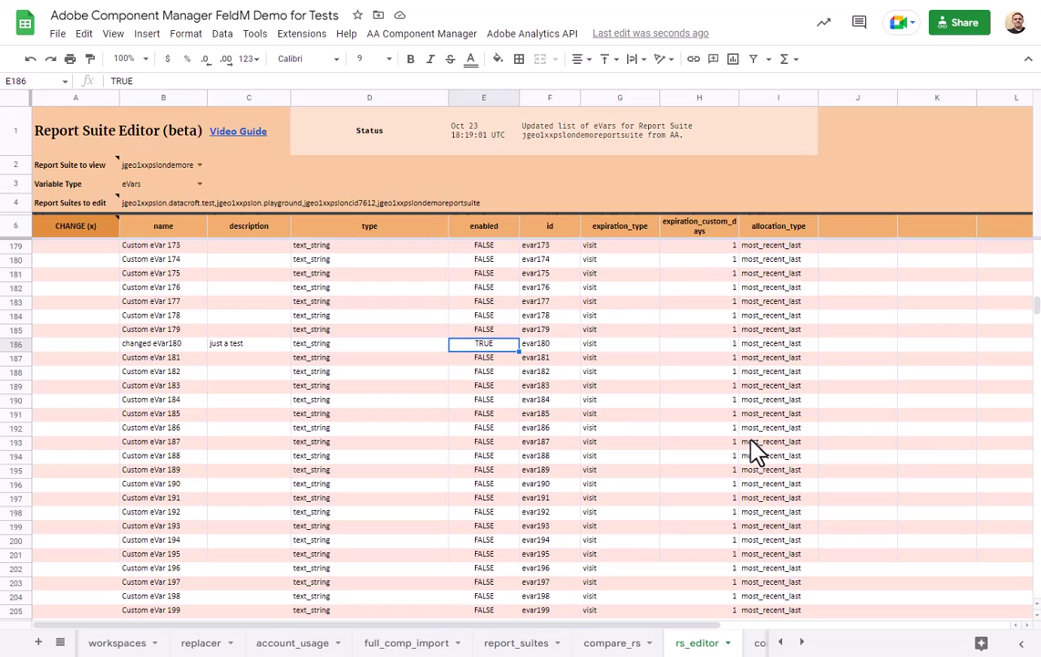